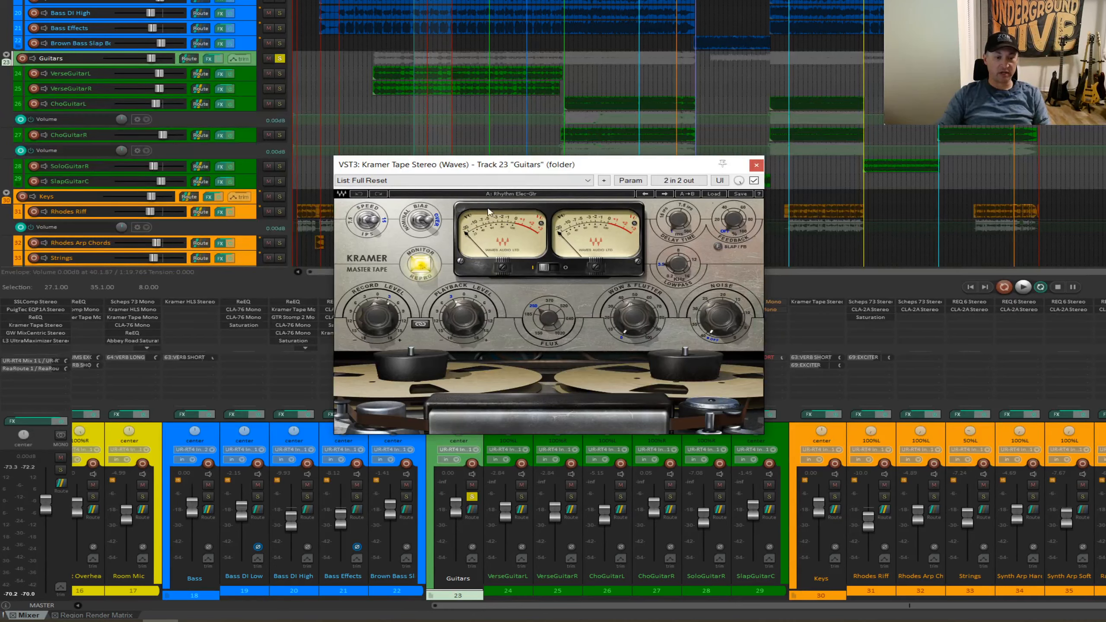
# Step: Listen to the Guitars folder through its Kramer Tape plugin, watching the VU meters, and close the plugin window
pyautogui.press('space')
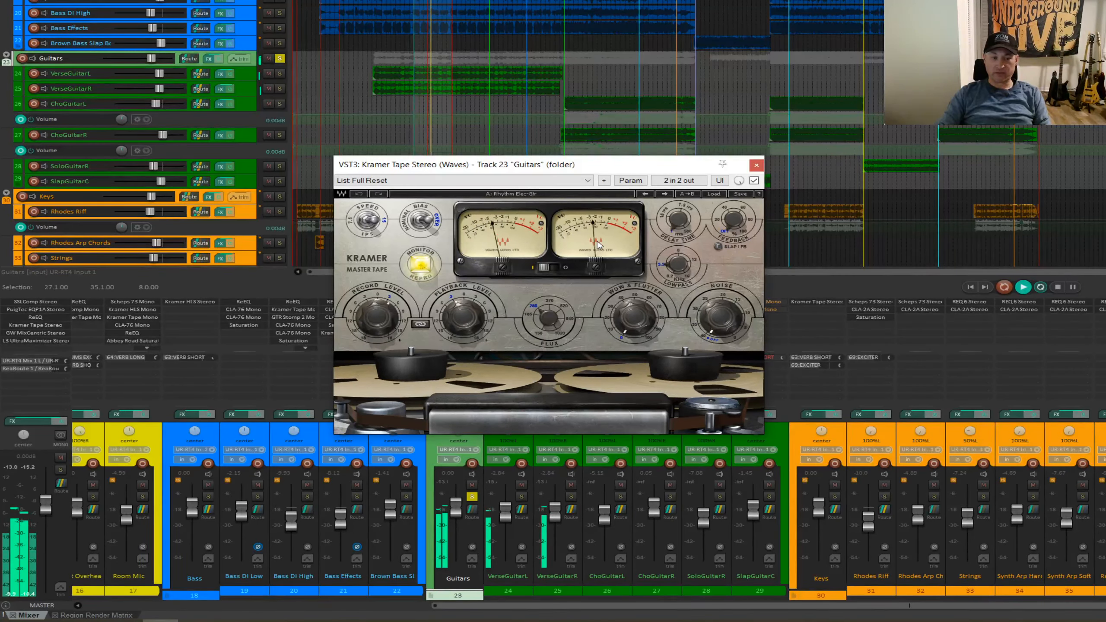
pyautogui.click(818, 83)
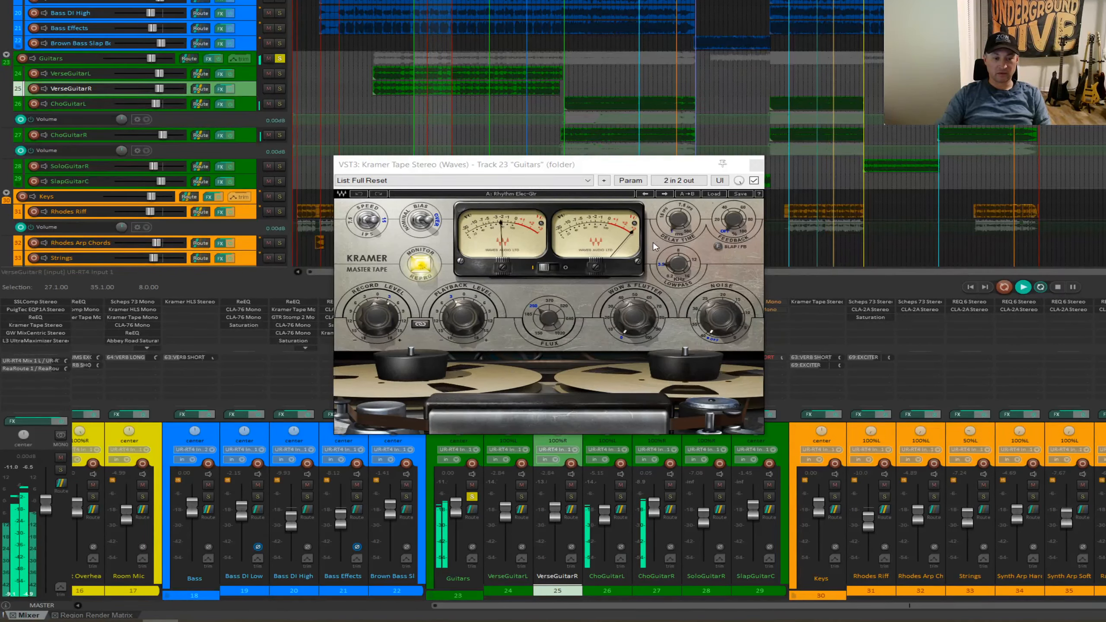
pyautogui.press('space')
pyautogui.click(756, 165)
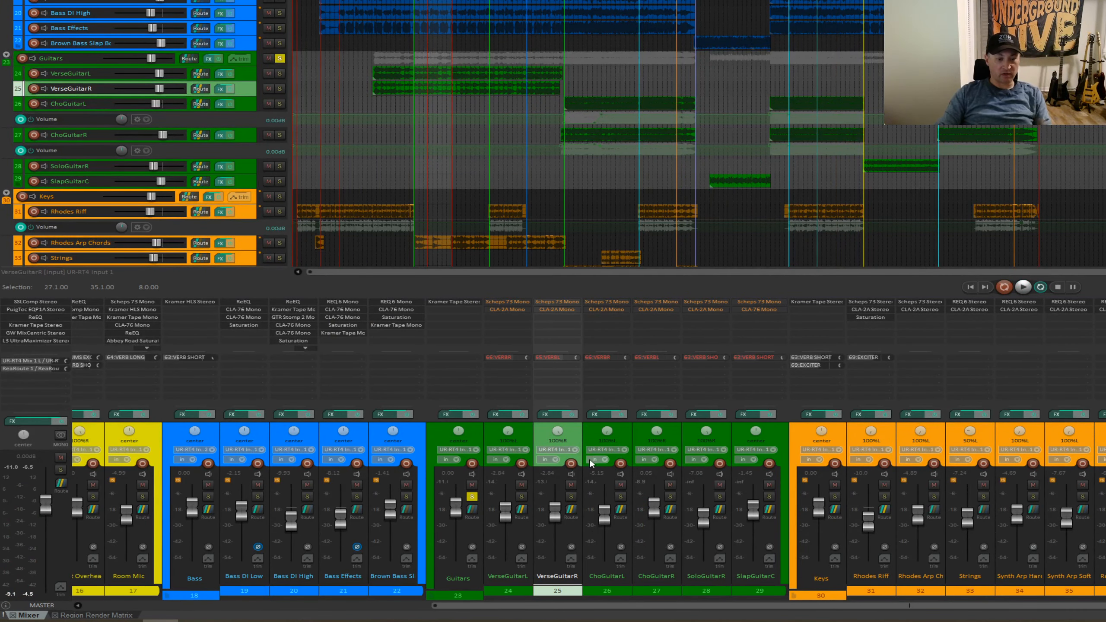
# Step: Solo the VerseGuitarL and VerseGuitarR tracks and start playback of the looped section
pyautogui.click(521, 496)
pyautogui.click(572, 497)
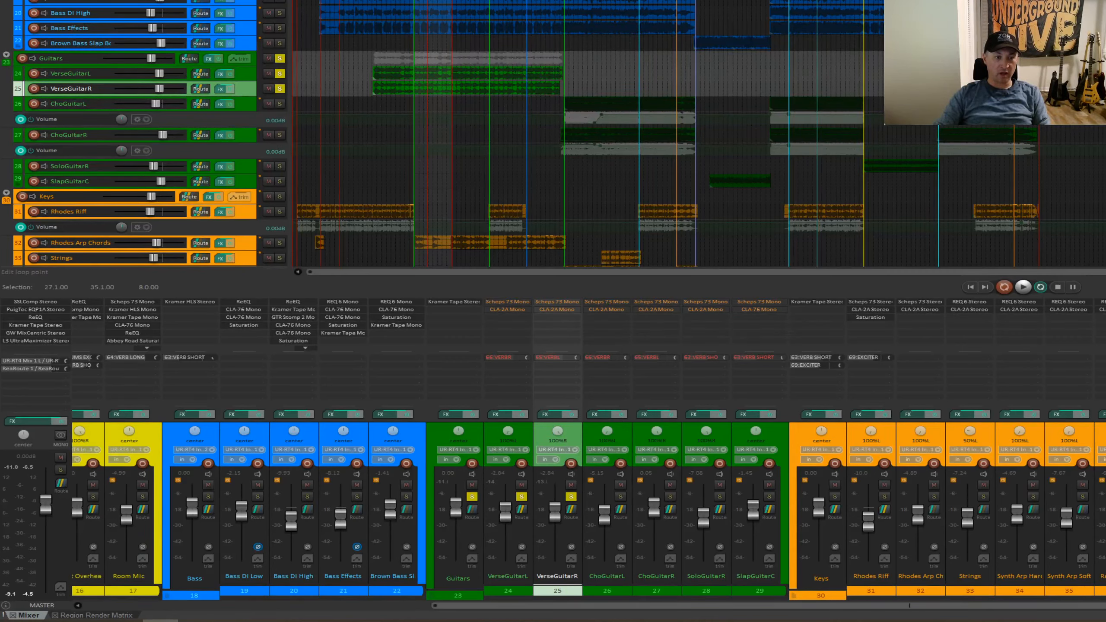
pyautogui.press('space')
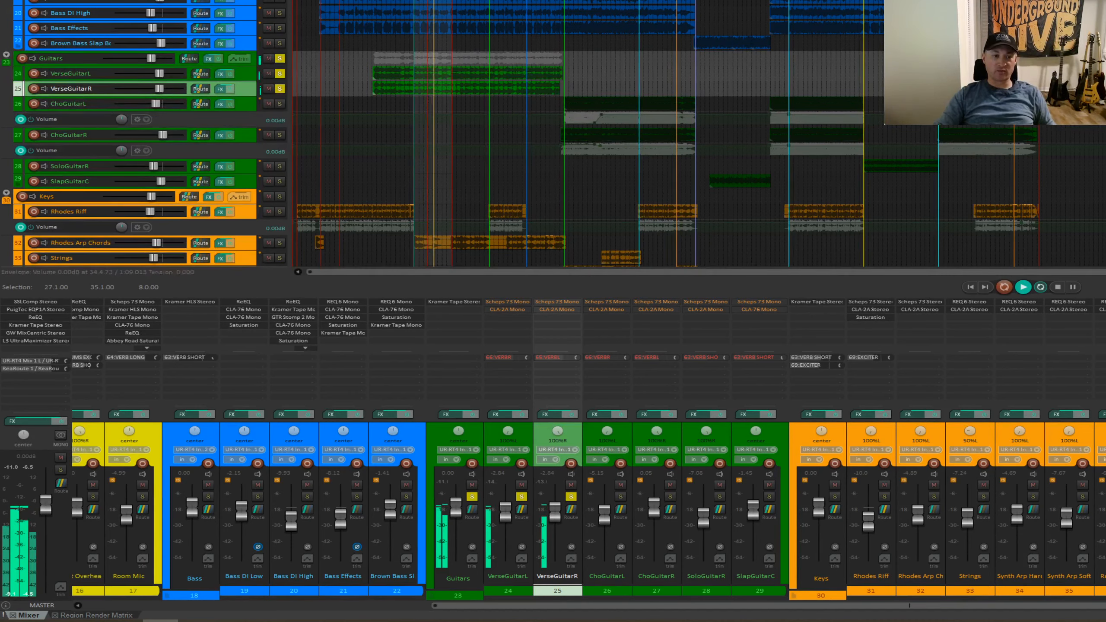
# Step: Extend the loop time selection to run from 27.1.00 to 43.1.00
pyautogui.moveTo(452, 88); pyautogui.dragTo(489, 89)
pyautogui.click(492, 89)
pyautogui.click(486, 3)
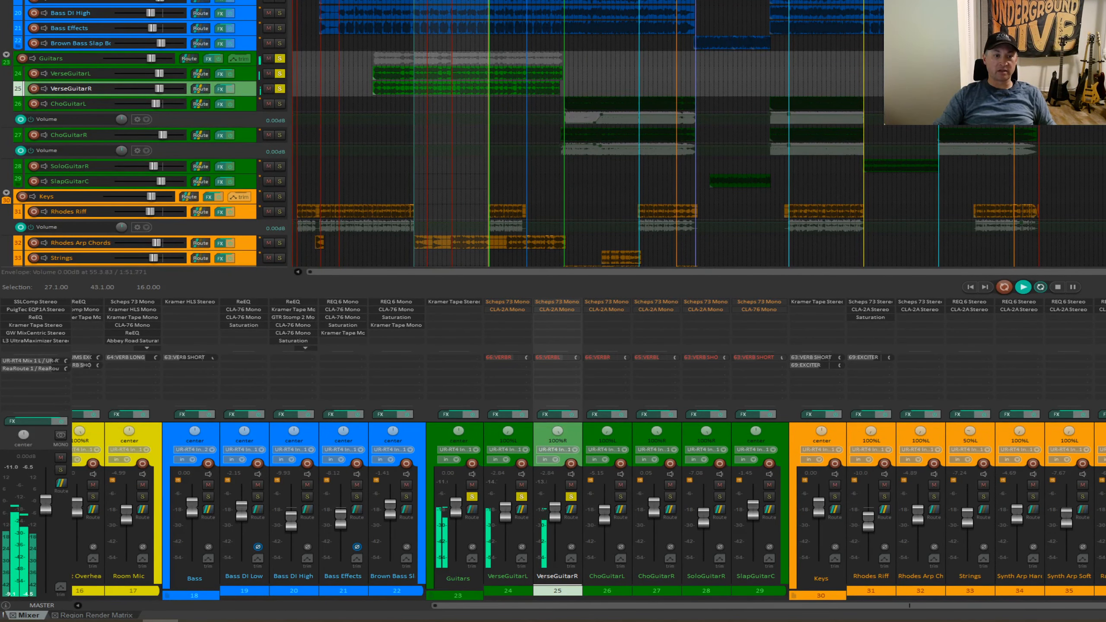
pyautogui.scroll(2, 488, 88)
pyautogui.scroll(2, 487, 88)
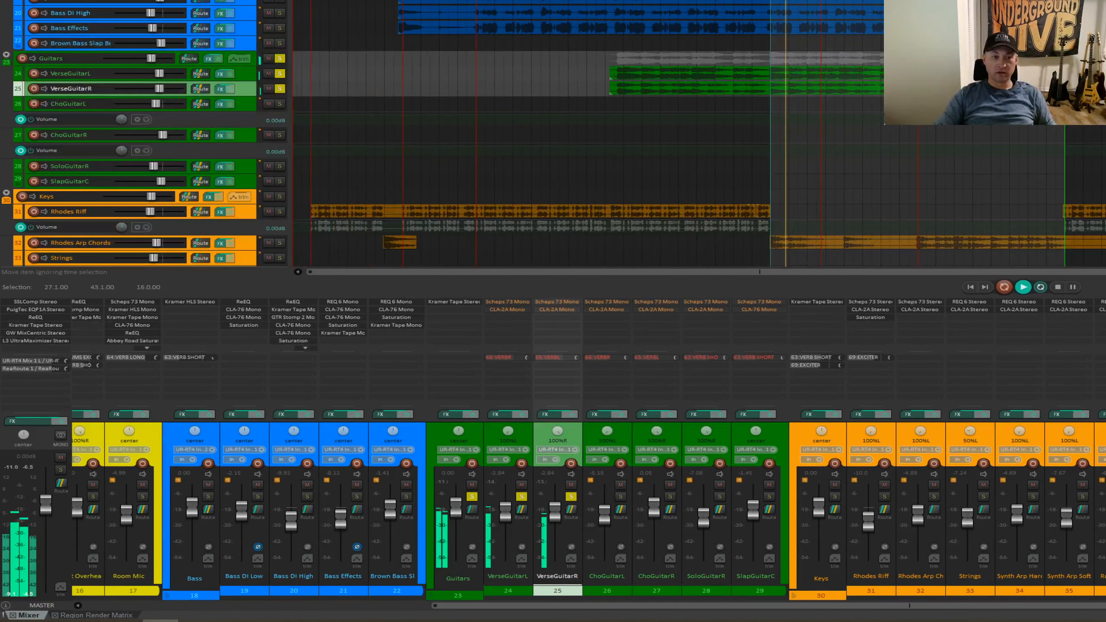
pyautogui.scroll(-5, 488, 89)
pyautogui.scroll(-1, 487, 88)
pyautogui.scroll(-1, 487, 89)
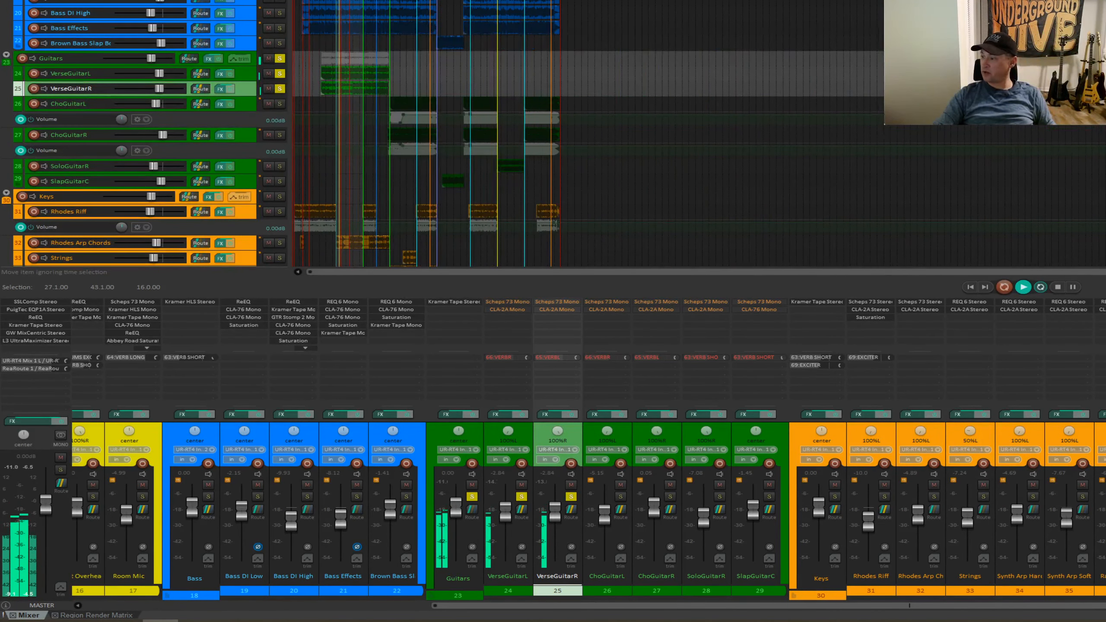
pyautogui.scroll(1, 487, 89)
pyautogui.scroll(1, 488, 89)
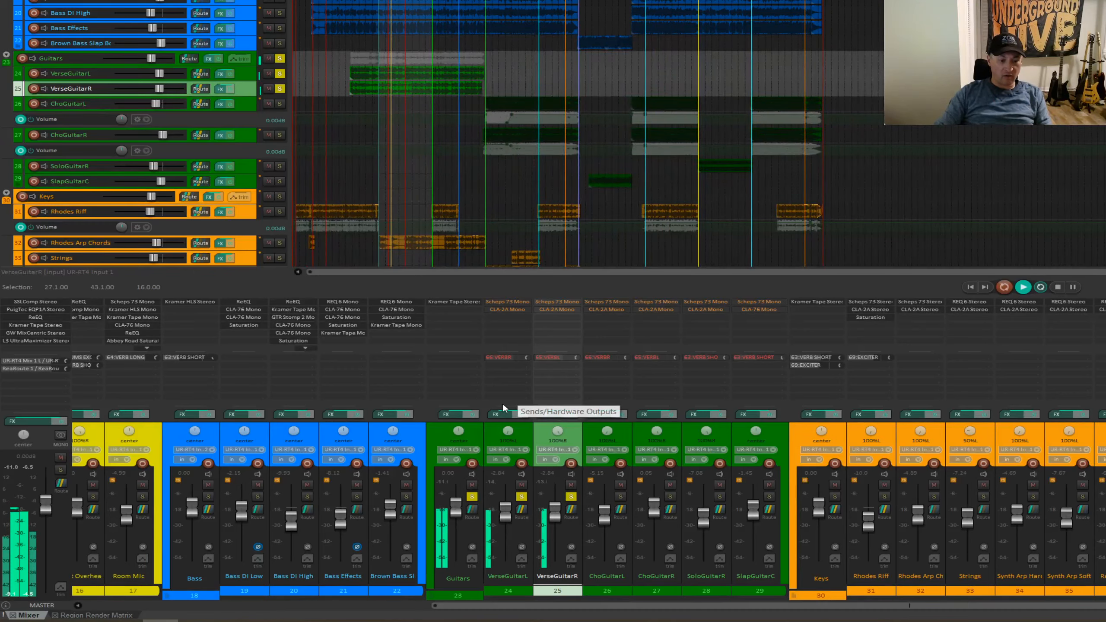
# Step: Open the FX chains of VerseGuitarL and VerseGuitarR and arrange the two windows side by side
pyautogui.click(497, 415)
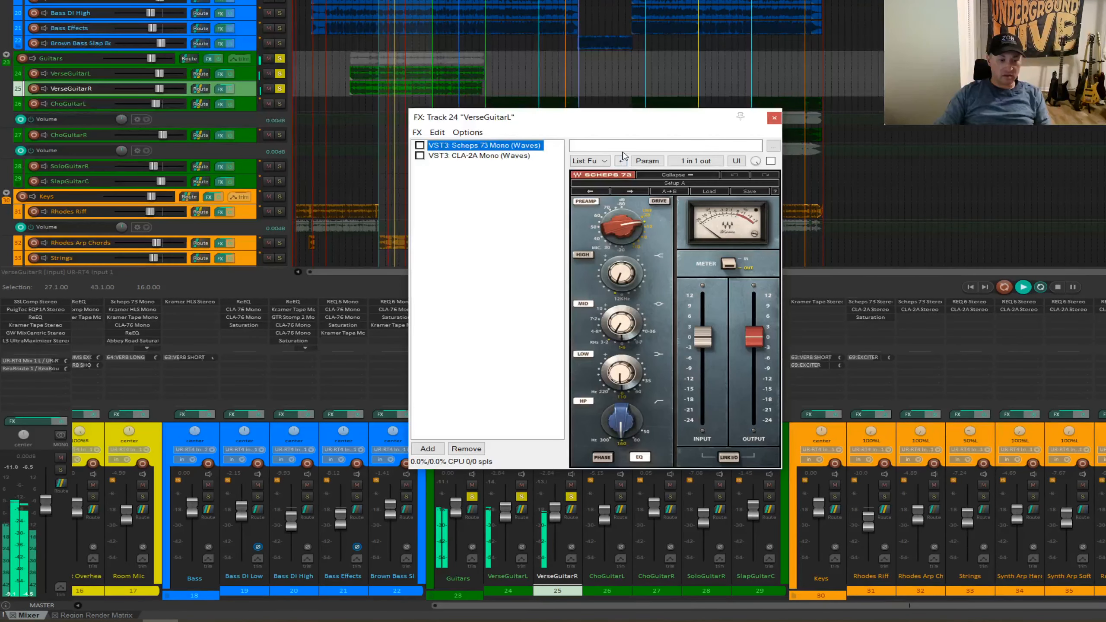
pyautogui.moveTo(623, 125); pyautogui.dragTo(237, 135)
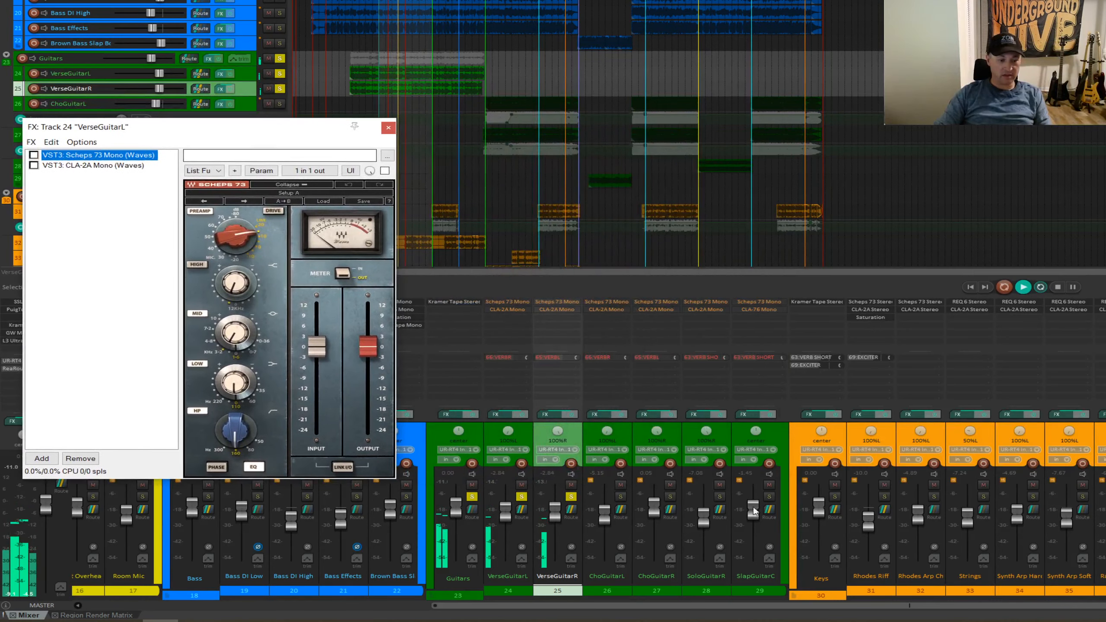
pyautogui.click(550, 415)
pyautogui.moveTo(566, 102); pyautogui.dragTo(551, 134)
pyautogui.moveTo(282, 131); pyautogui.dragTo(307, 134)
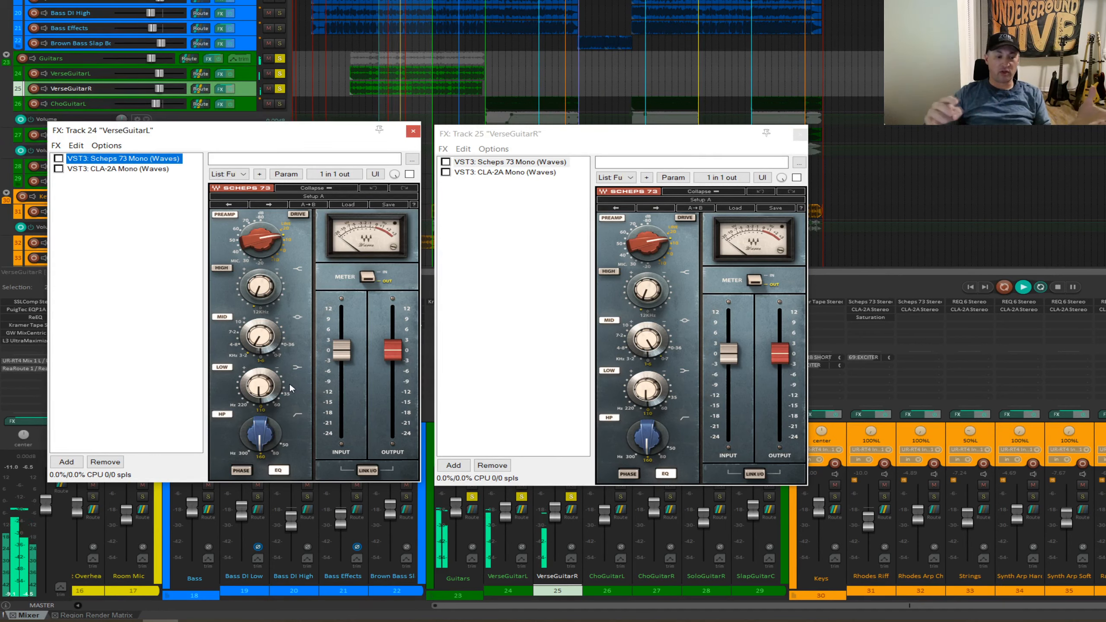
# Step: Examine the Scheps 73 mid band on VerseGuitarL and the mid and low bands on VerseGuitarR
pyautogui.click(260, 339)
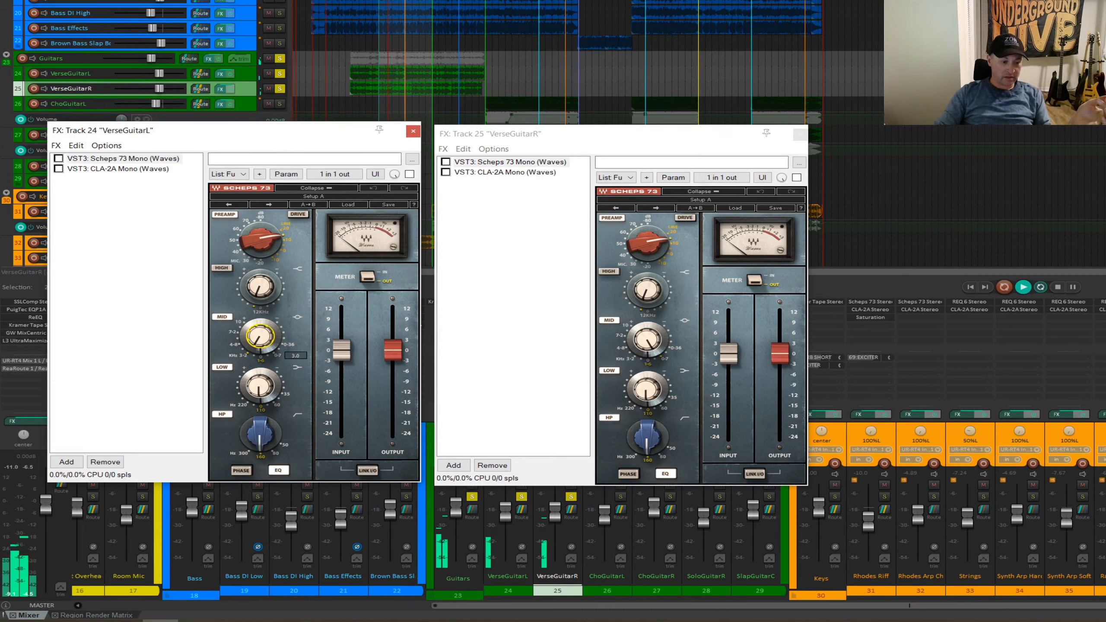
pyautogui.click(268, 352)
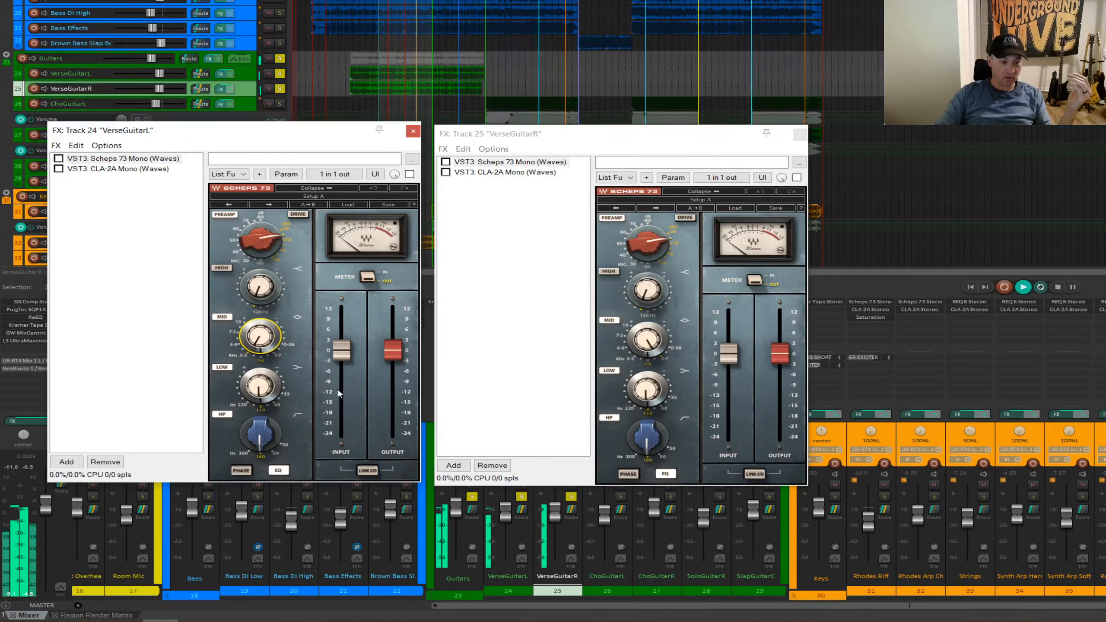
pyautogui.click(647, 340)
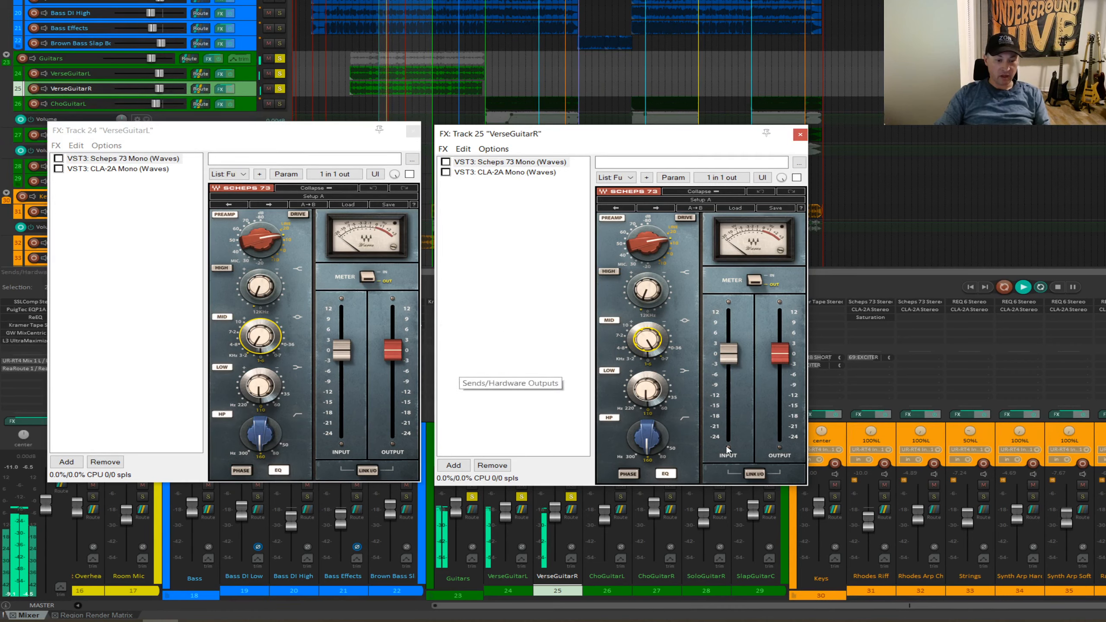
pyautogui.click(647, 390)
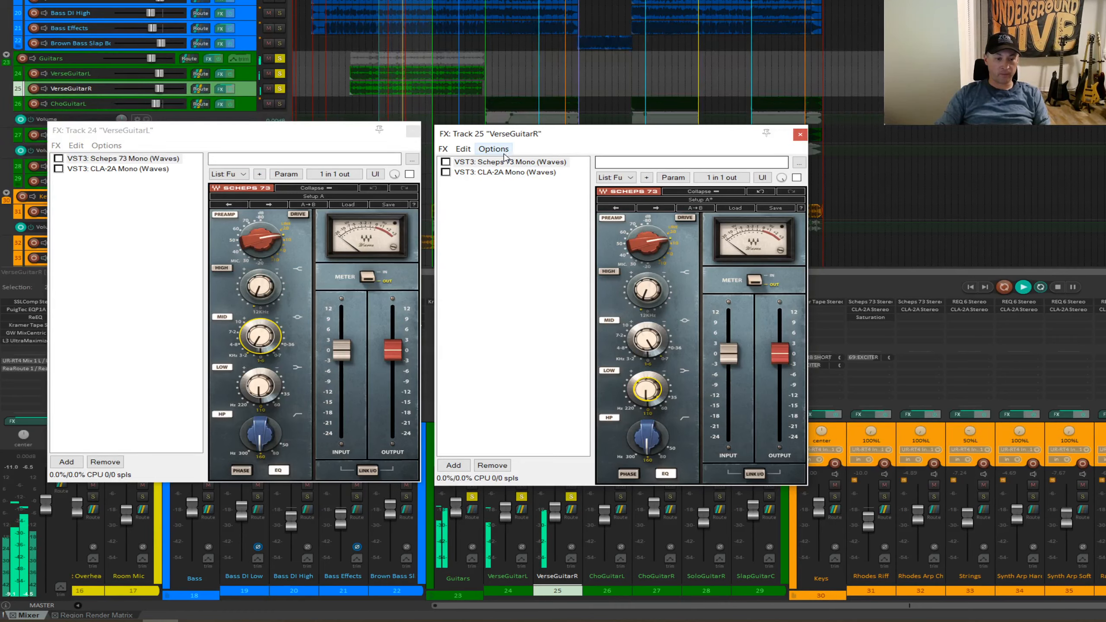
# Step: Enable Scheps 73 on both verse guitar tracks and set the loop selection to 27.1.00–35.1.00
pyautogui.click(445, 161)
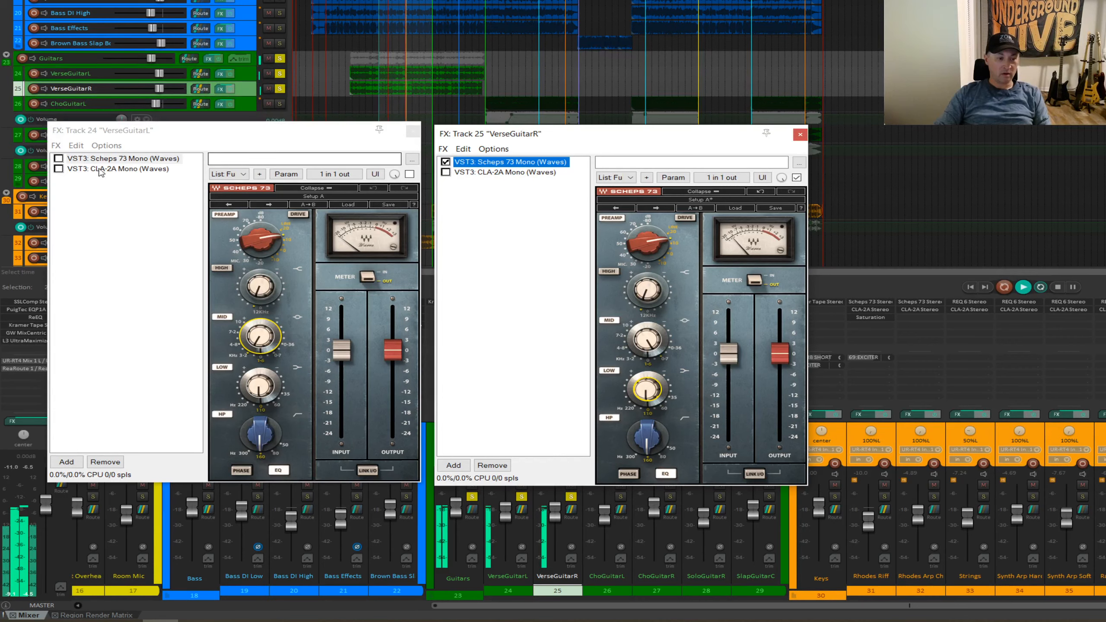
pyautogui.click(58, 158)
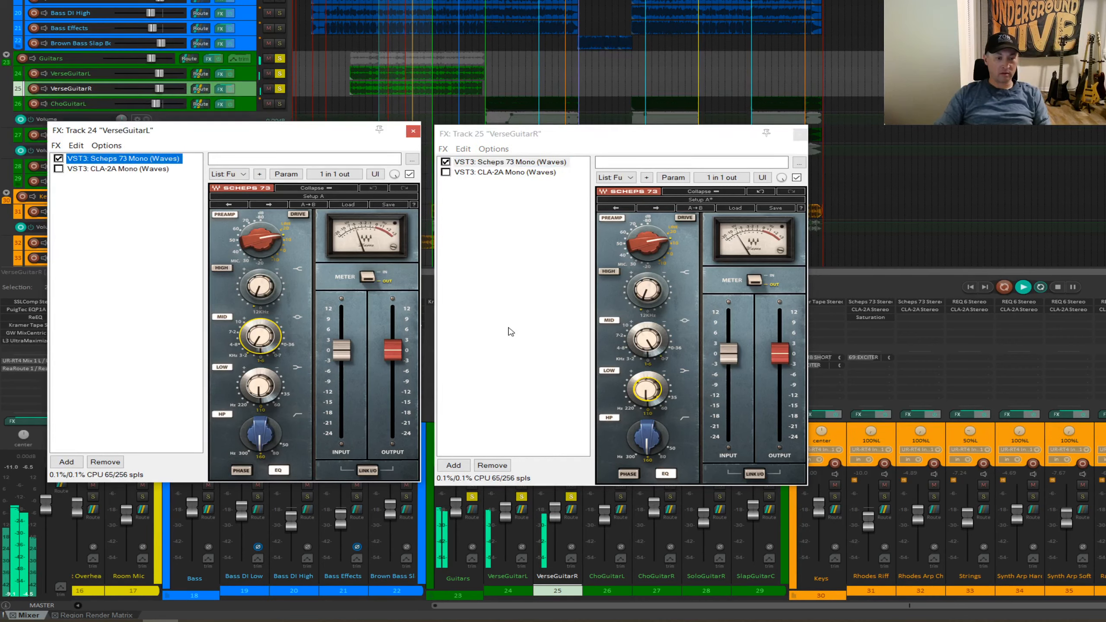
pyautogui.doubleClick(391, 2)
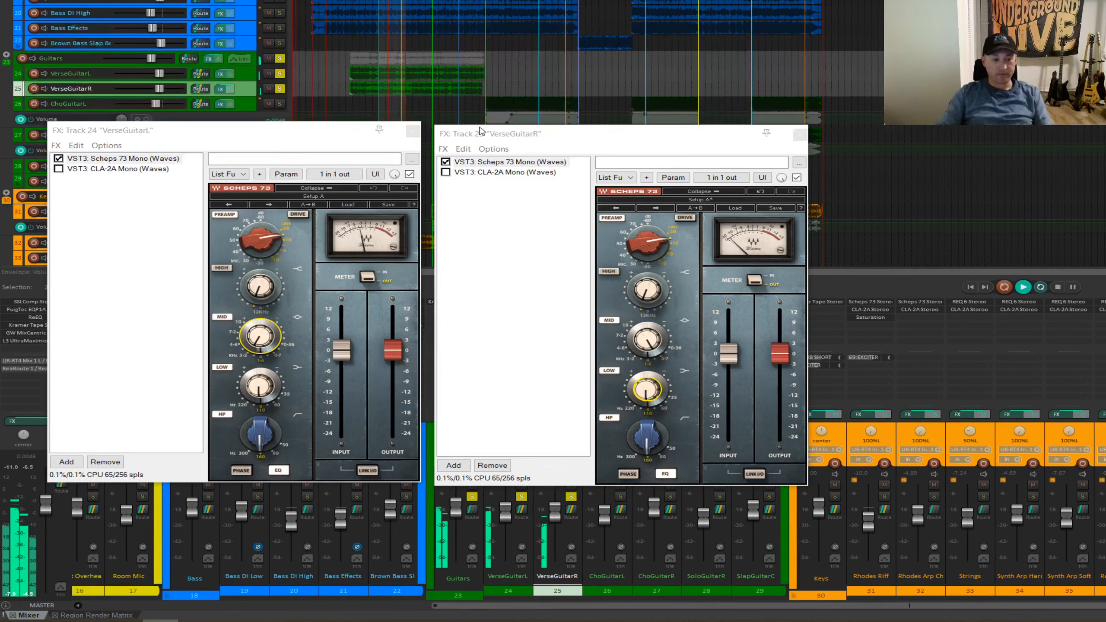
# Step: Enable CLA-2A on both verse guitars, set VerseGuitarL's VU display to gain reduction, and close both FX windows
pyautogui.click(123, 169)
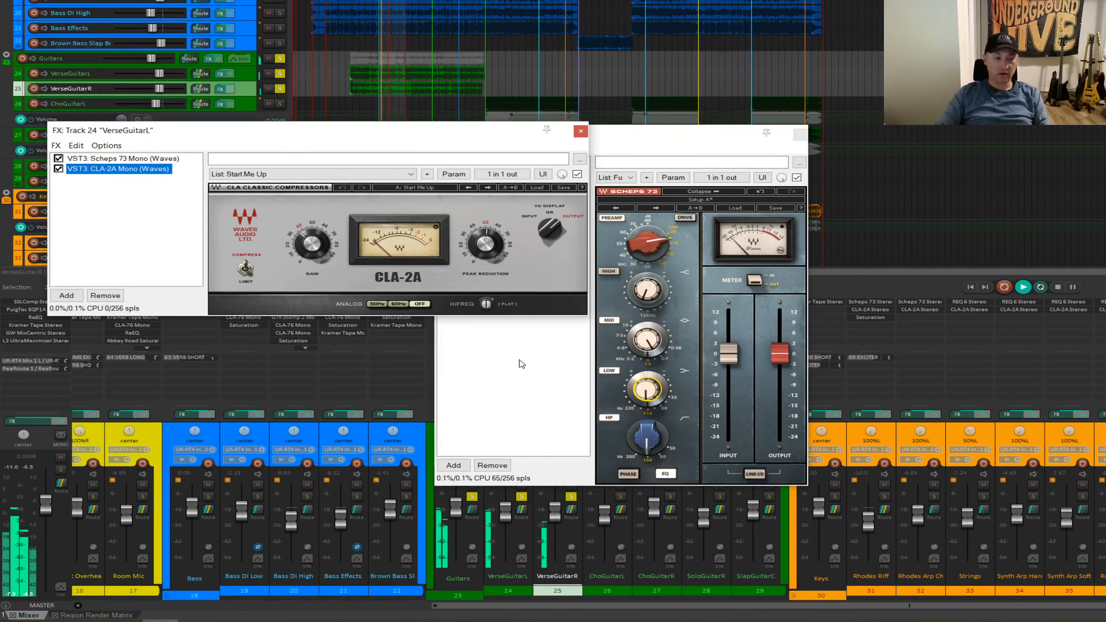
pyautogui.click(546, 230)
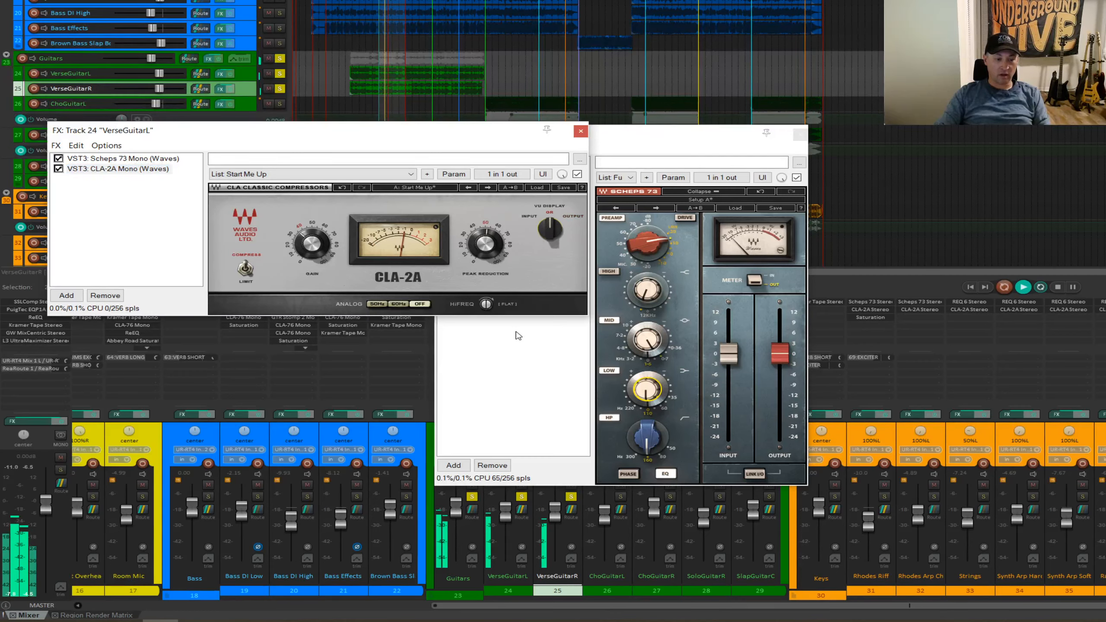
pyautogui.click(518, 357)
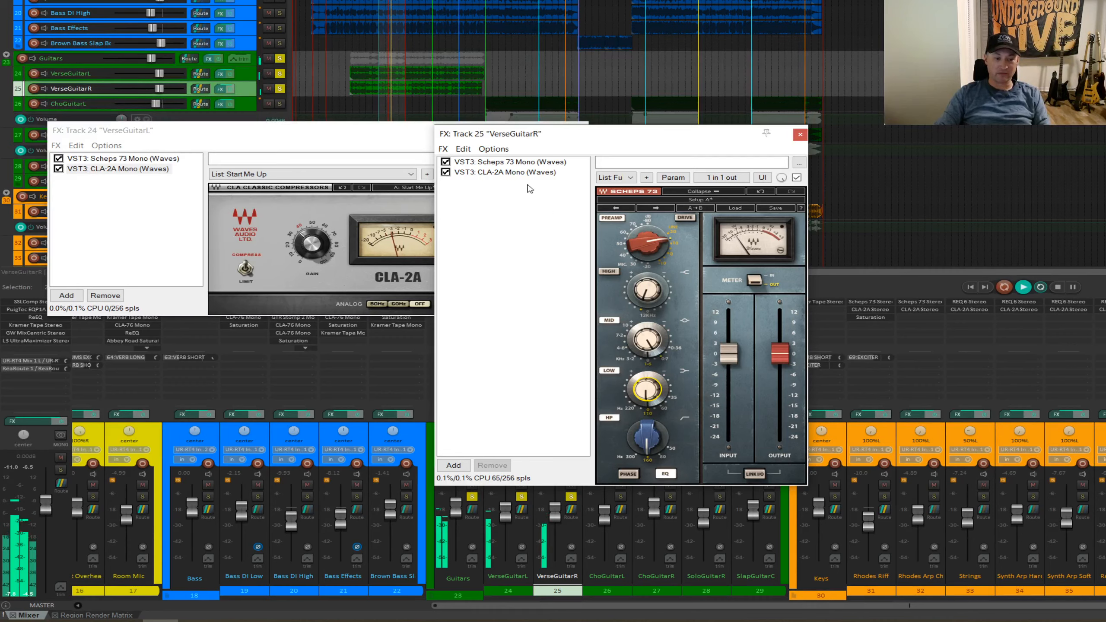
pyautogui.press('Down')
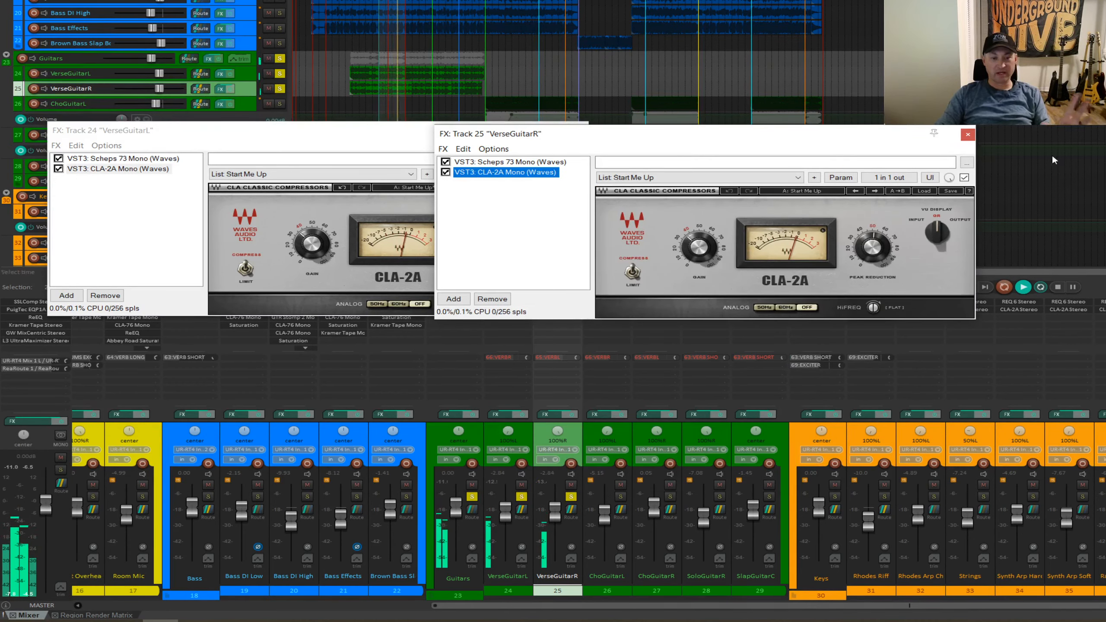
pyautogui.click(967, 134)
pyautogui.click(580, 131)
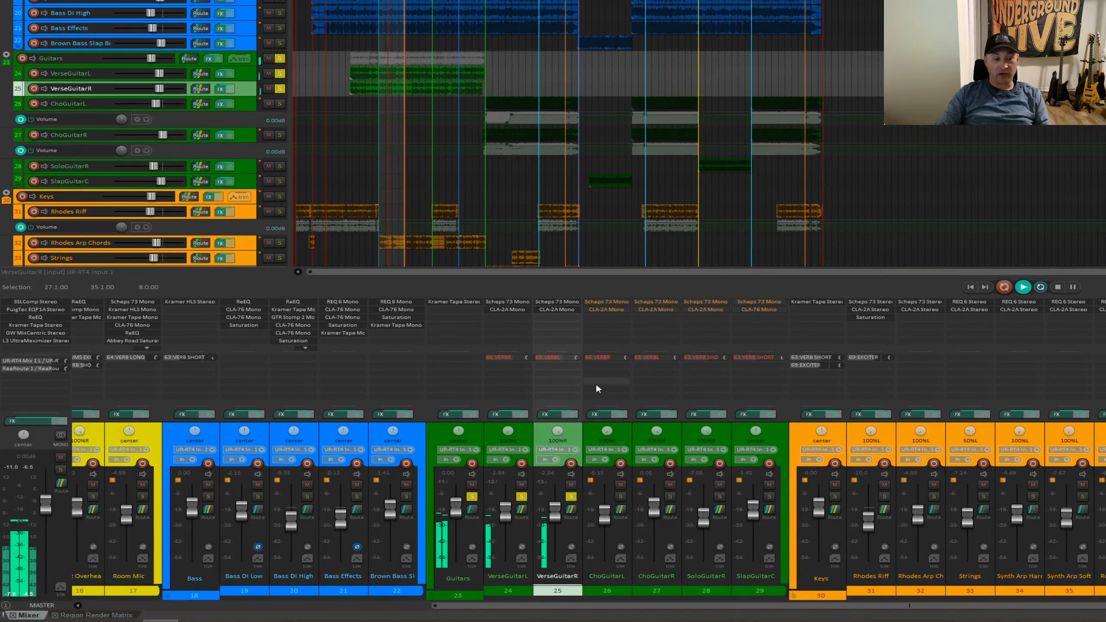
# Step: Restart playback and inspect the controls of VerseGuitarL's send to the VERBR track
pyautogui.press('space')
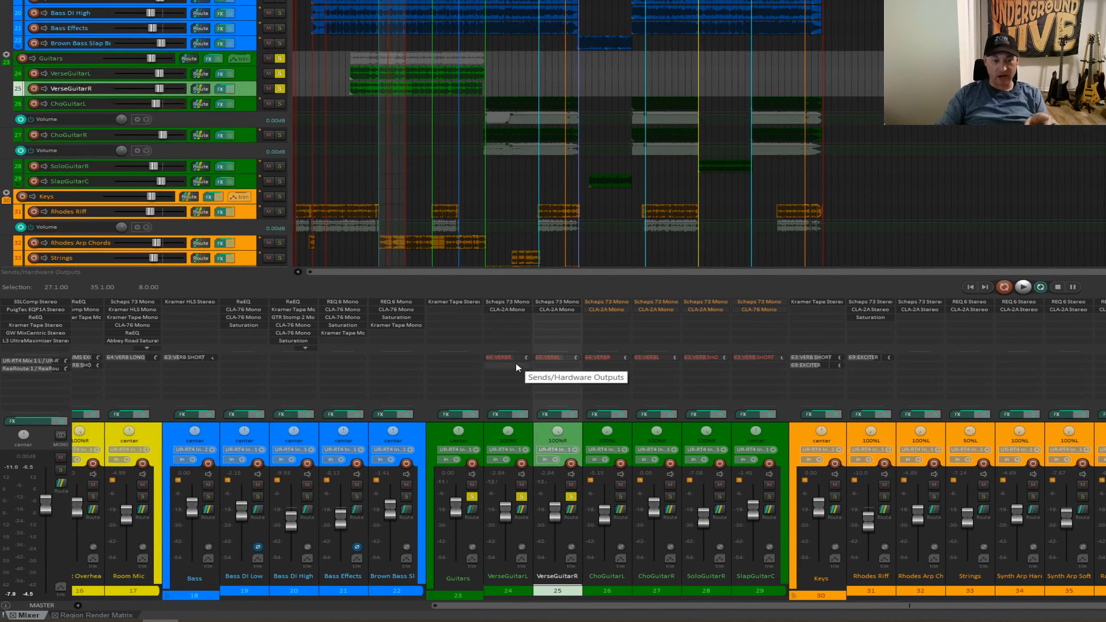
pyautogui.press('space')
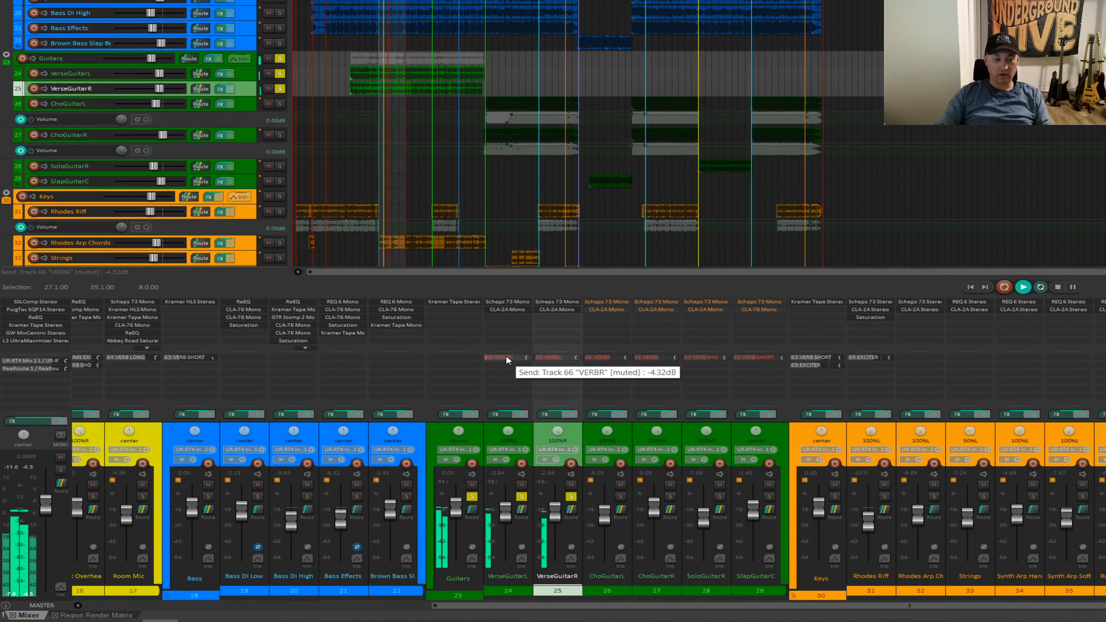
pyautogui.click(507, 357)
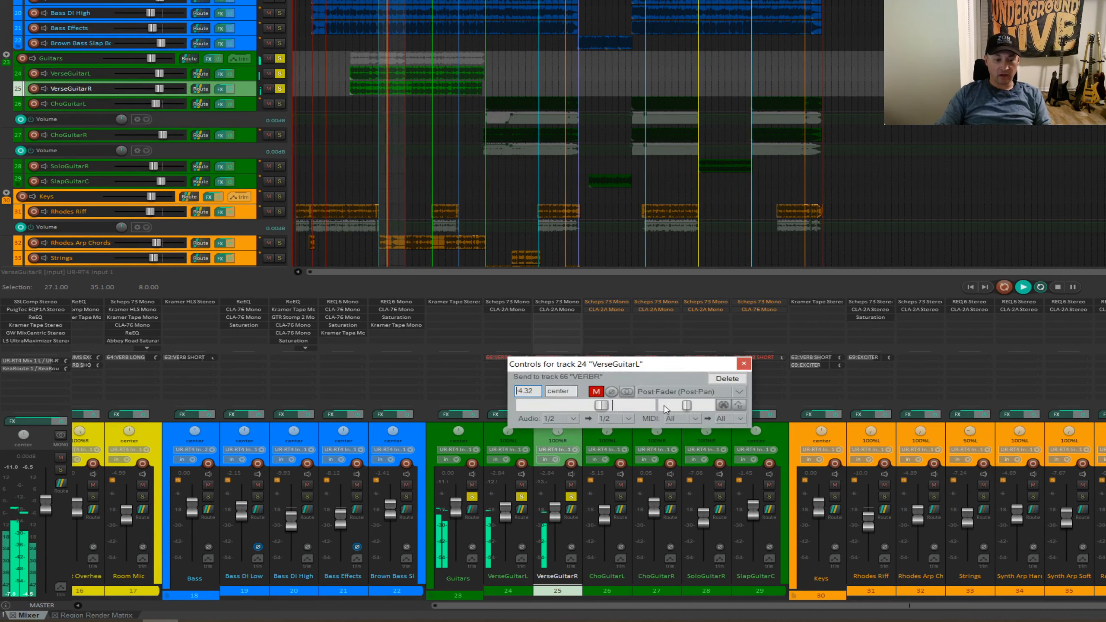
pyautogui.click(743, 365)
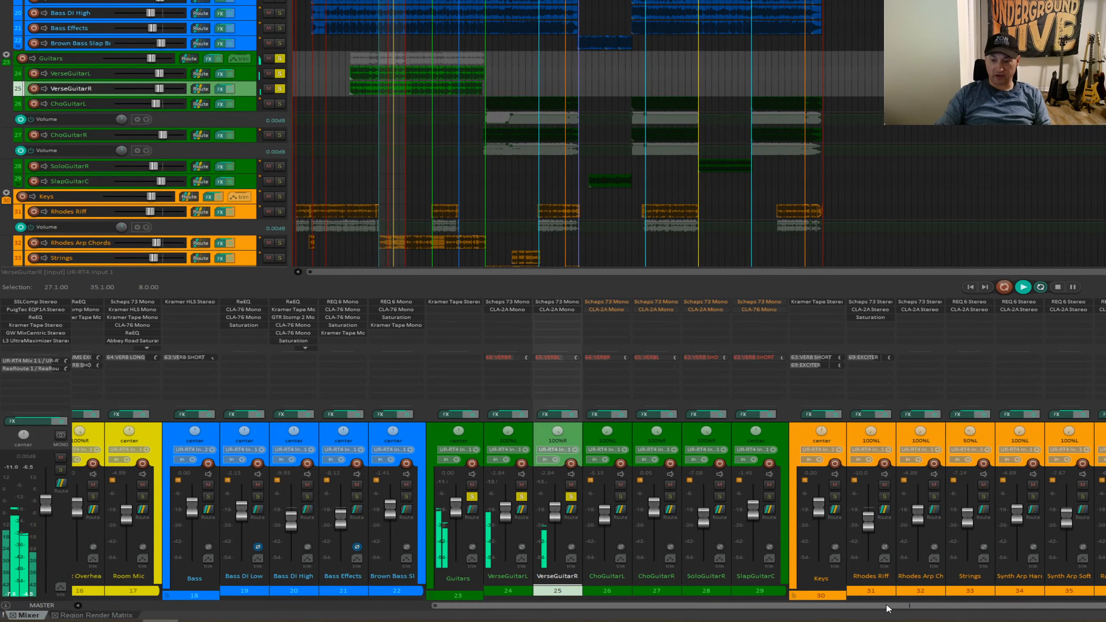
# Step: Unmute VerseGuitarL's send to VERBR and VerseGuitarR's send to VERBL
pyautogui.moveTo(886, 606); pyautogui.dragTo(1105, 606)
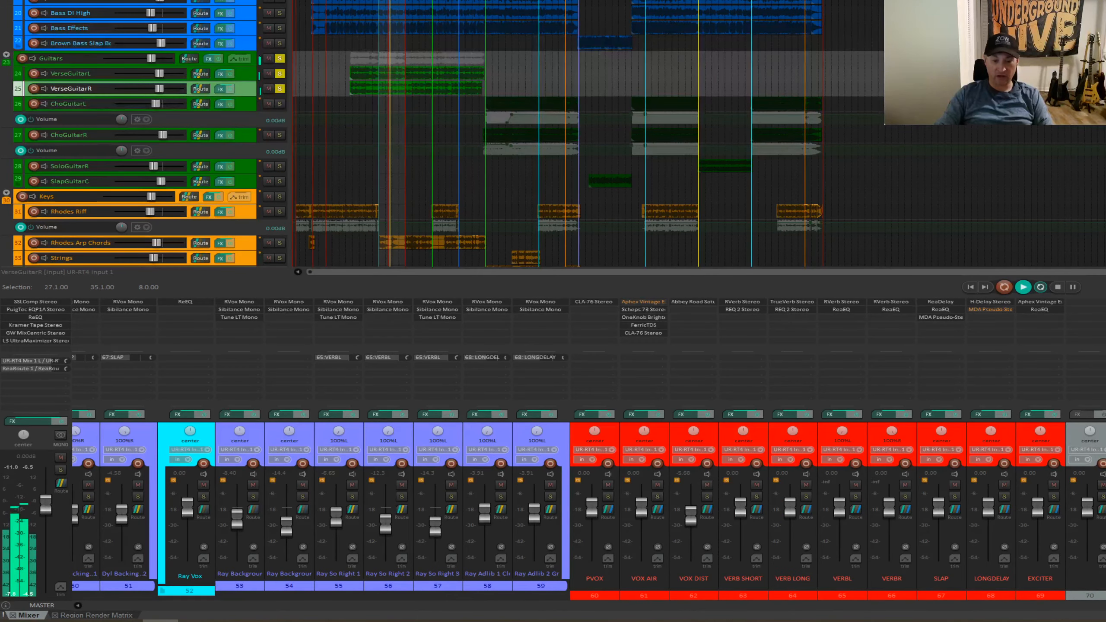
pyautogui.moveTo(1104, 605); pyautogui.dragTo(541, 594)
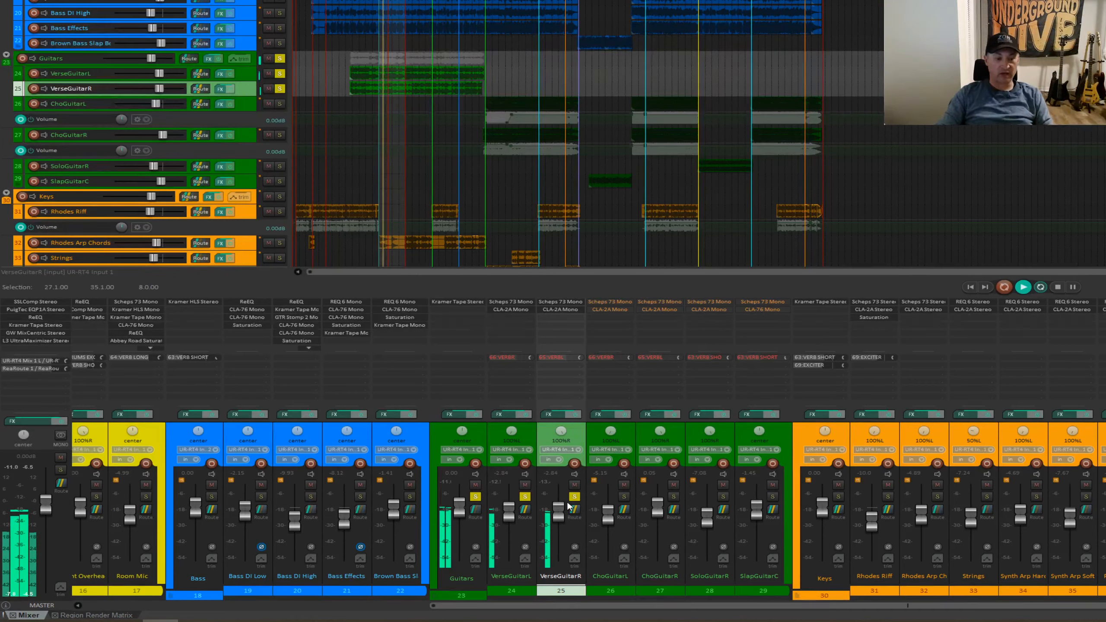
pyautogui.click(511, 358)
pyautogui.click(556, 359)
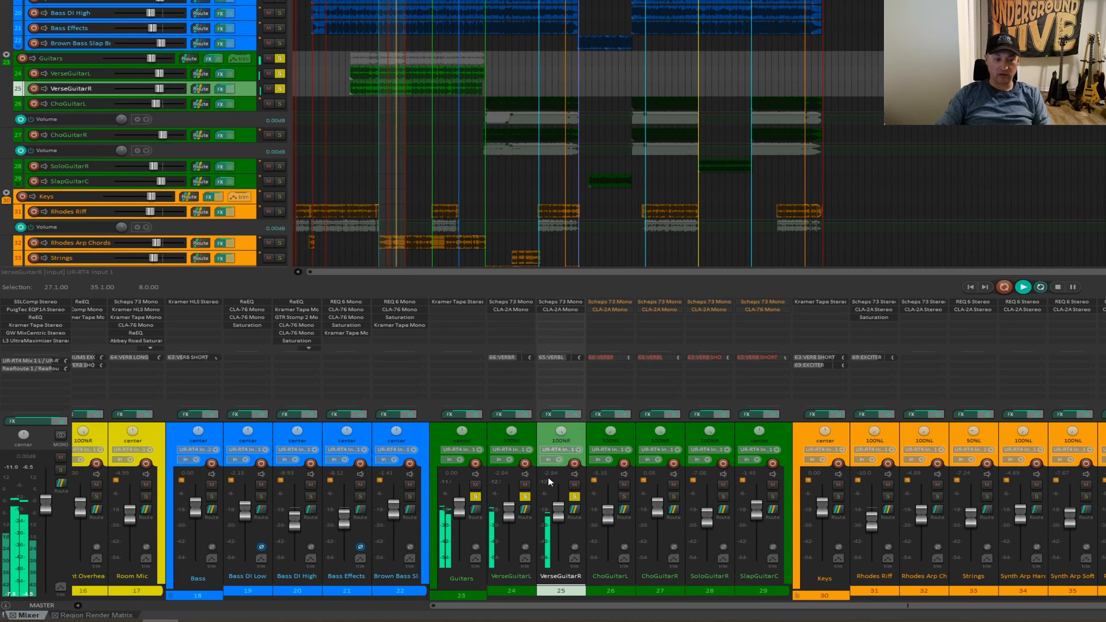
# Step: Audition VerseGuitarL and VerseGuitarR separately and together, finishing with only the Guitars folder soloed
pyautogui.click(574, 497)
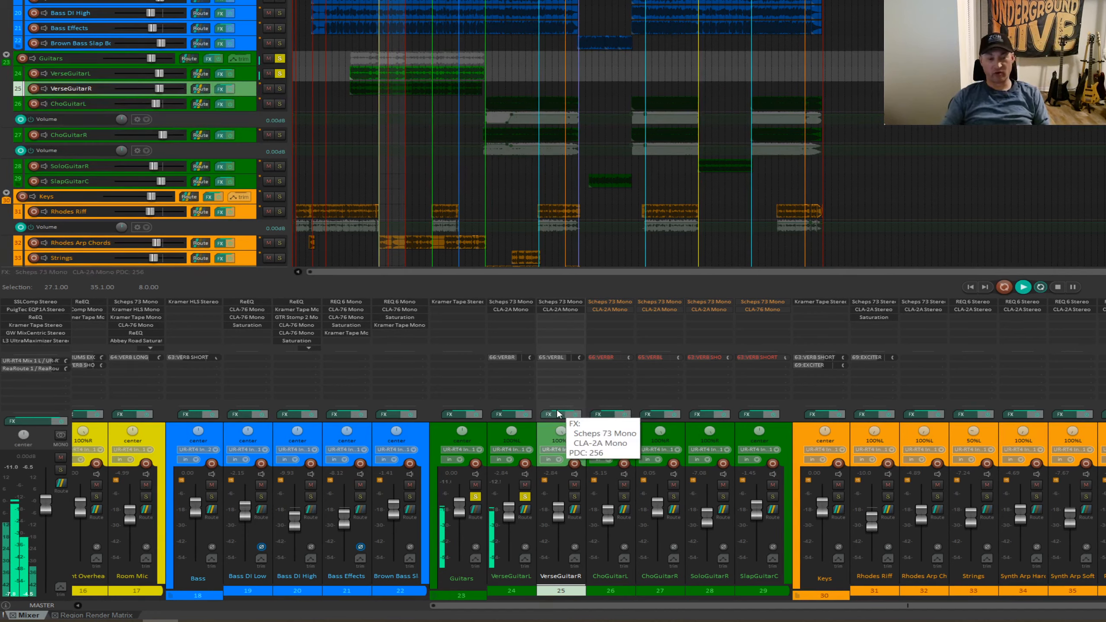
pyautogui.click(574, 497)
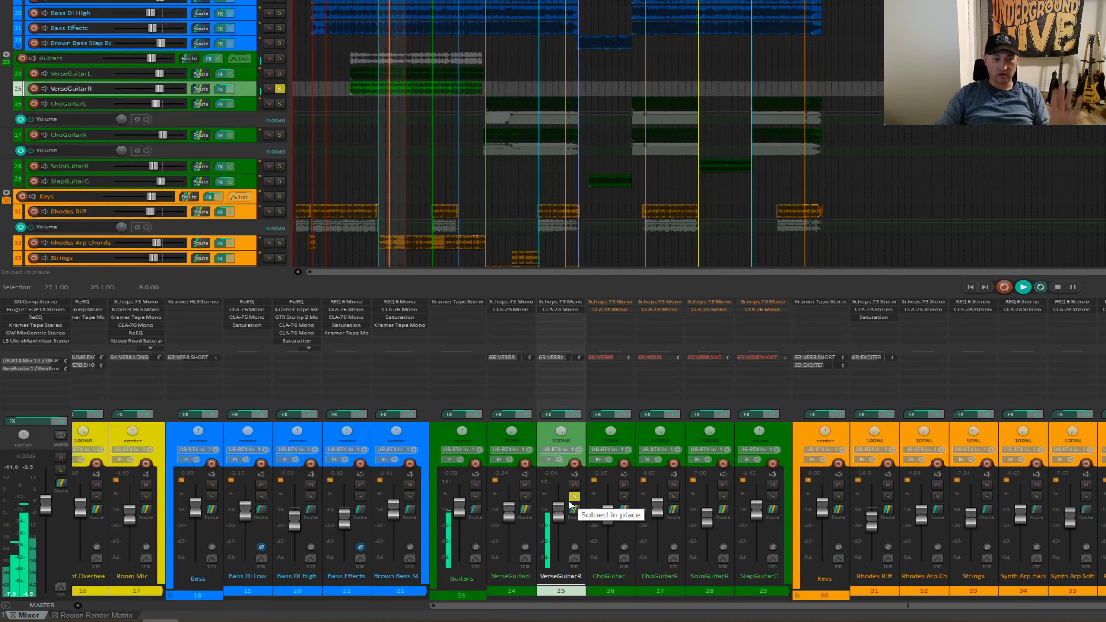
pyautogui.click(525, 495)
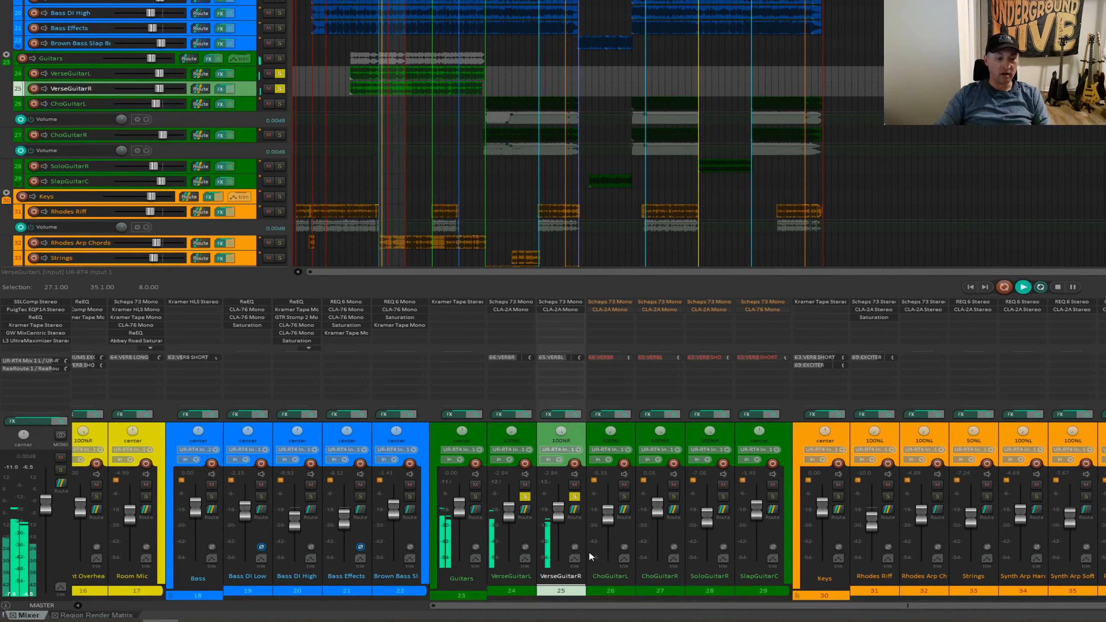
pyautogui.click(475, 497)
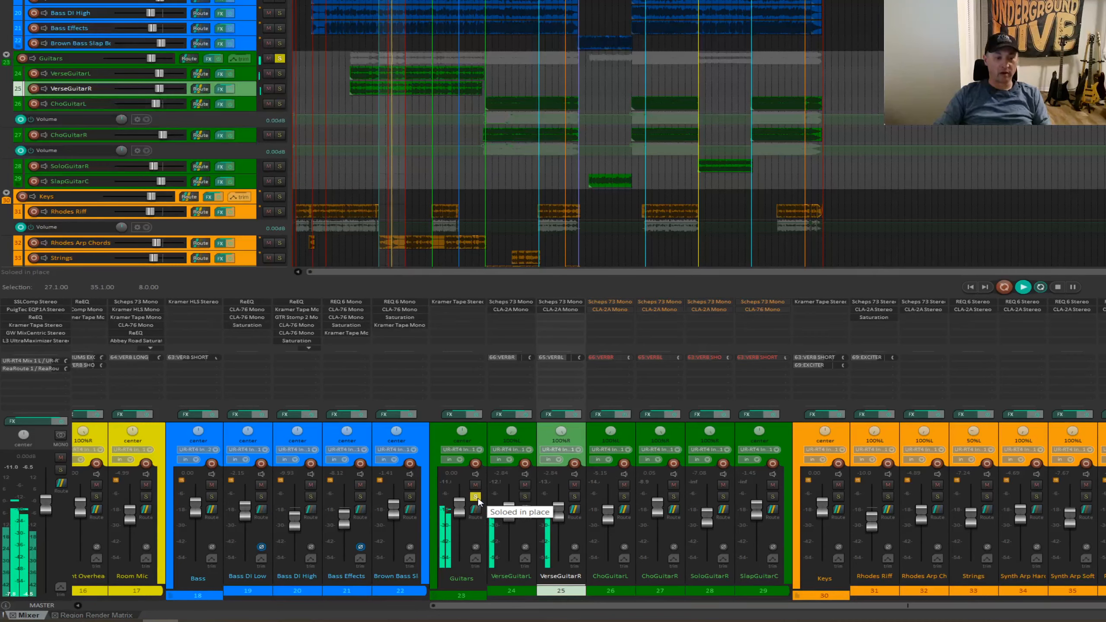
# Step: Unsolo the Guitars folder to hear it in the full mix, stop playback, and solo the folder again
pyautogui.click(475, 497)
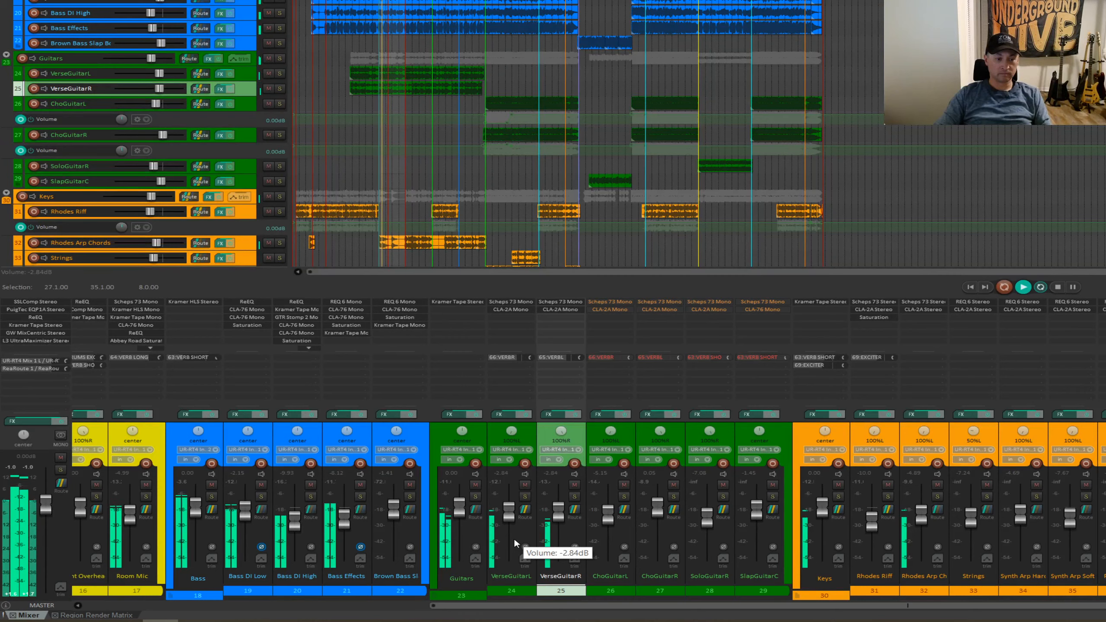
pyautogui.press('space')
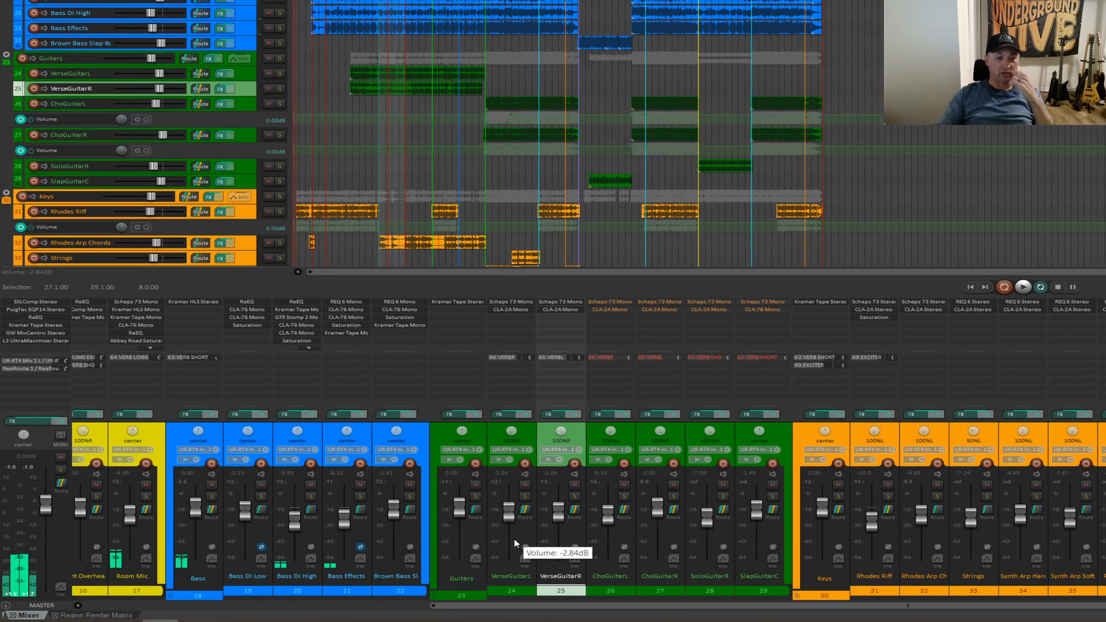
pyautogui.click(475, 497)
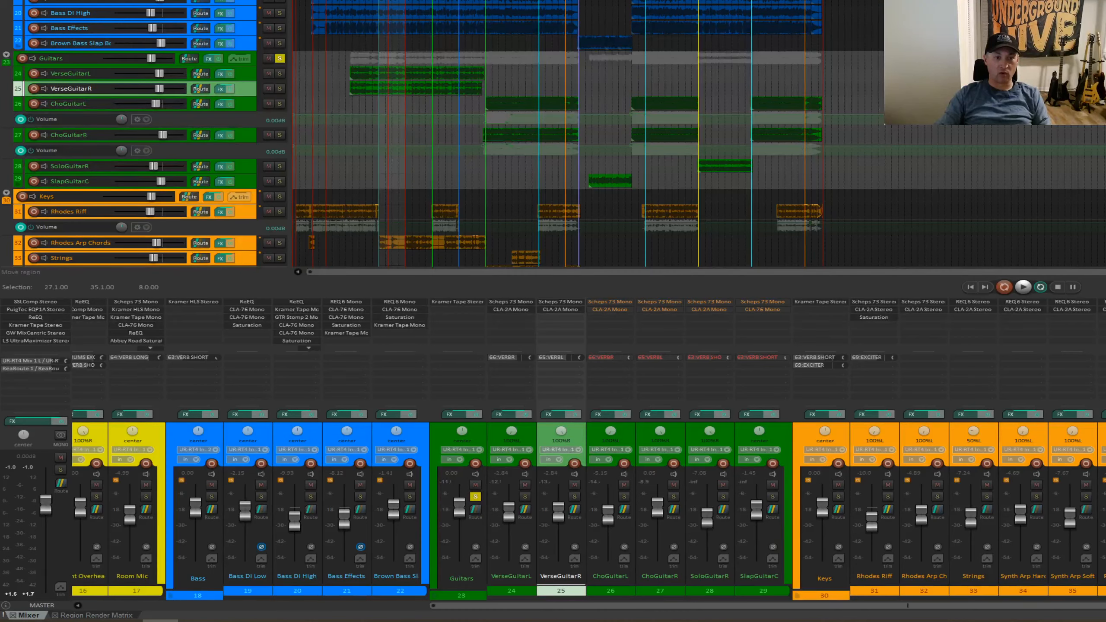
# Step: Set the time selection to the chorus section from 67.1.00 to 75.1.00 and start playback
pyautogui.doubleClick(671, 1)
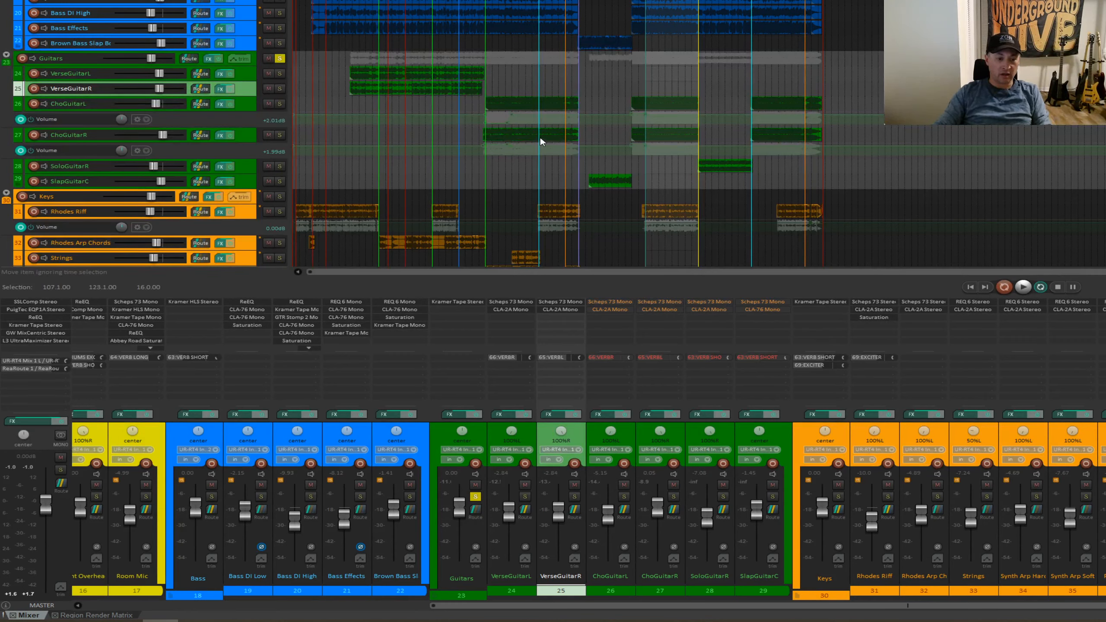
pyautogui.click(525, 0)
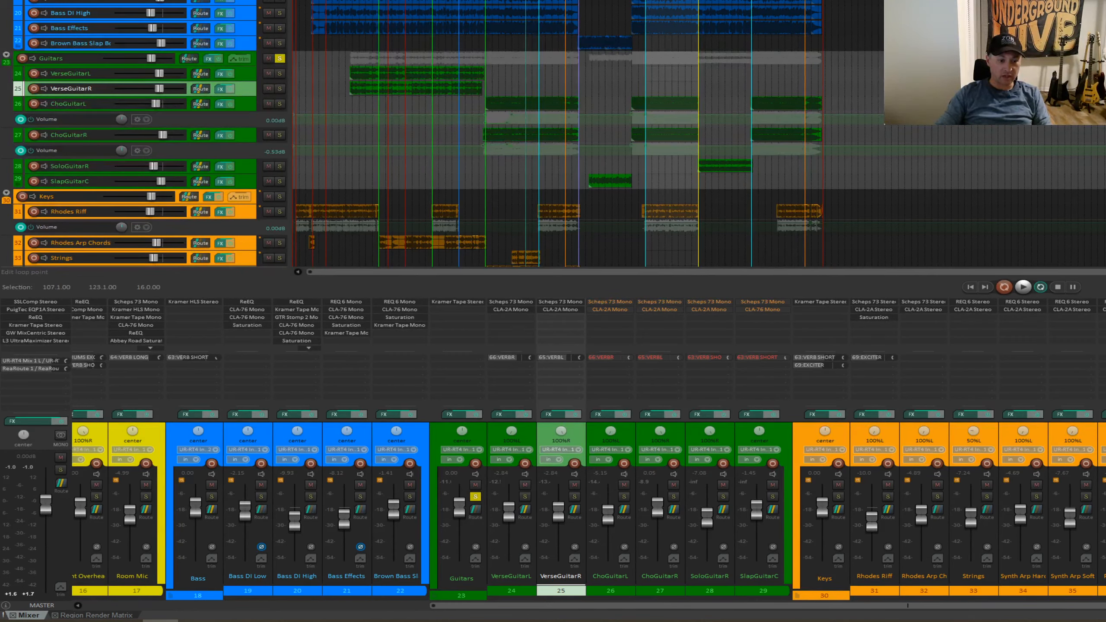
pyautogui.click(512, 1)
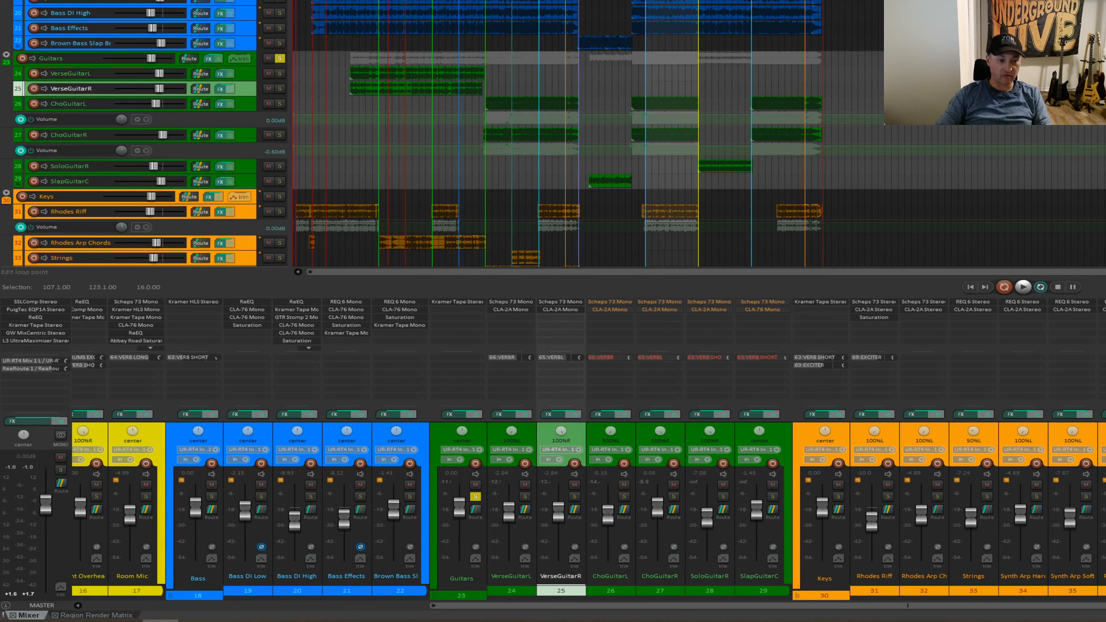
pyautogui.moveTo(512, 1); pyautogui.dragTo(539, 1)
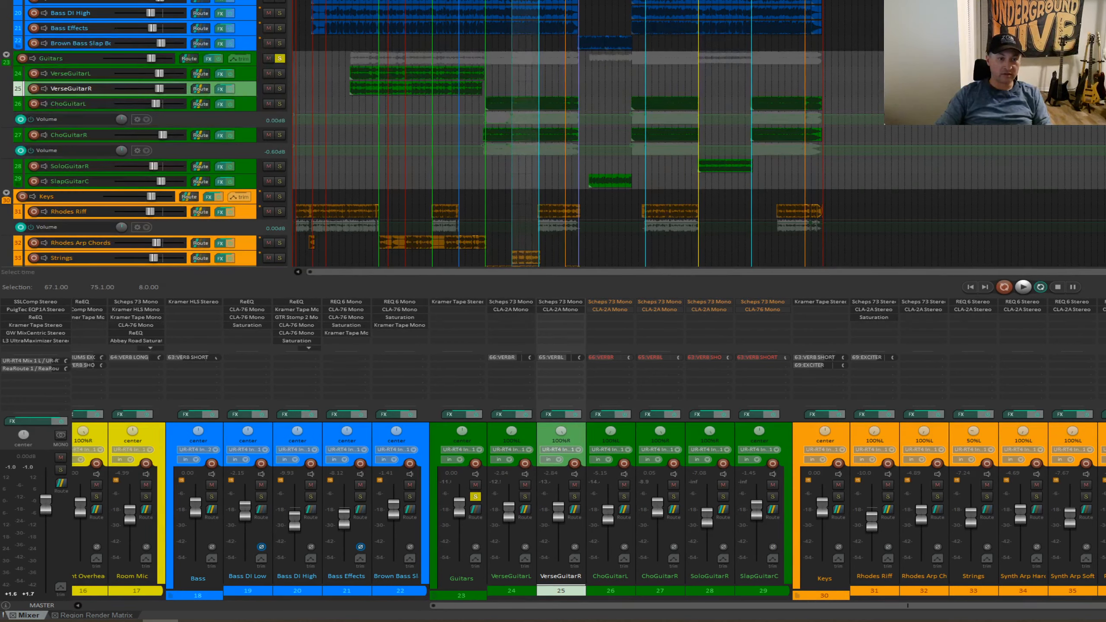
pyautogui.press('space')
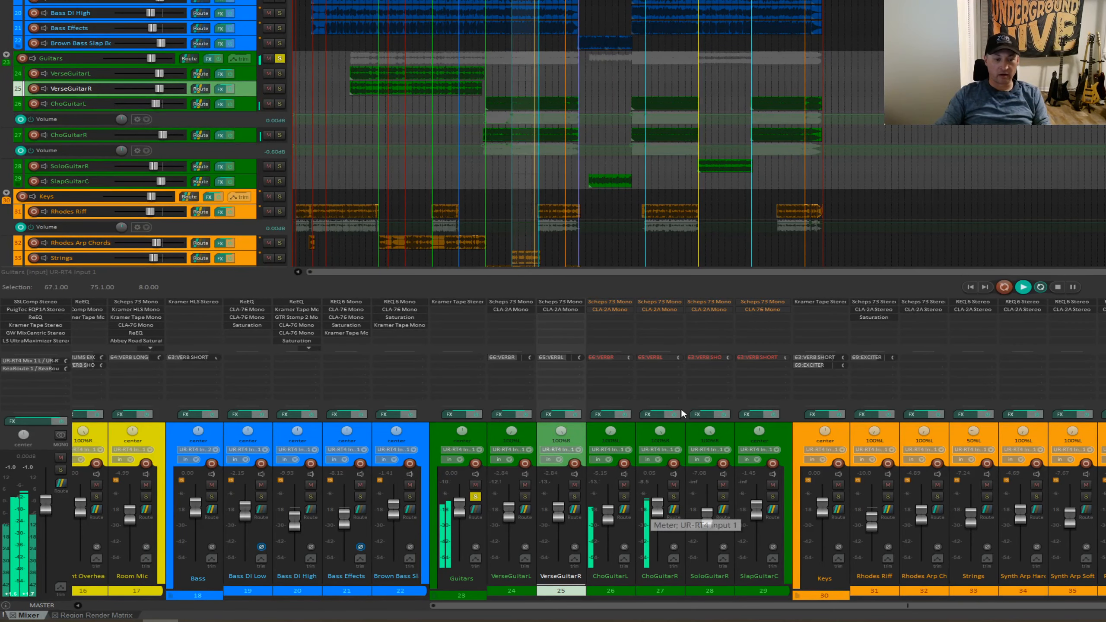
# Step: Show the FX chains of ChoGuitarL and ChoGuitarR side by side and enable Scheps 73 on both
pyautogui.click(602, 413)
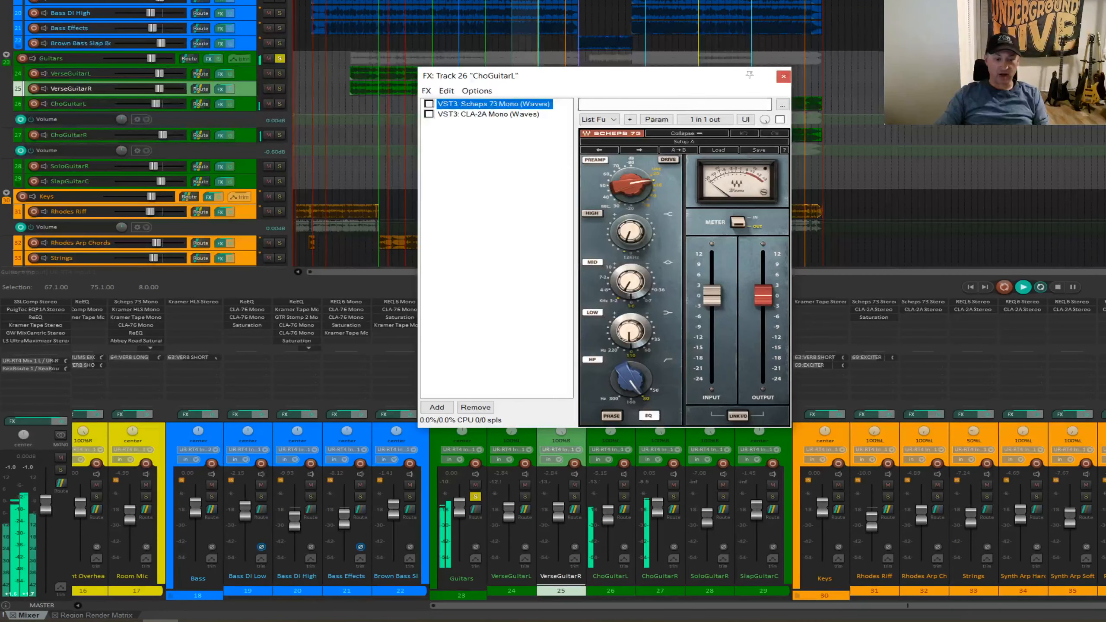
pyautogui.moveTo(679, 76); pyautogui.dragTo(297, 102)
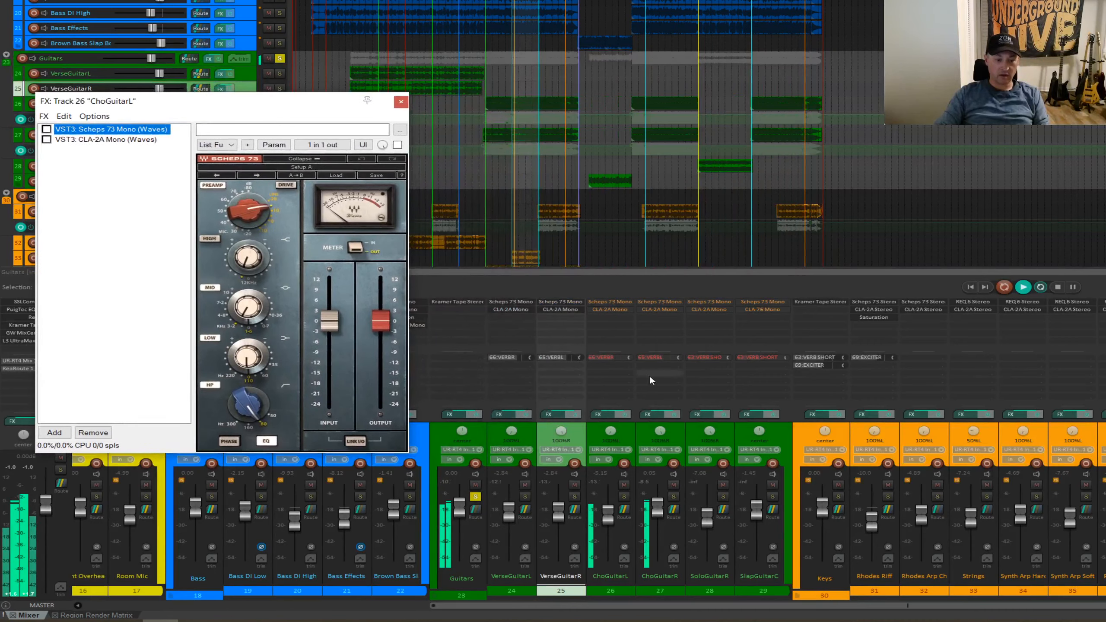
pyautogui.click(650, 415)
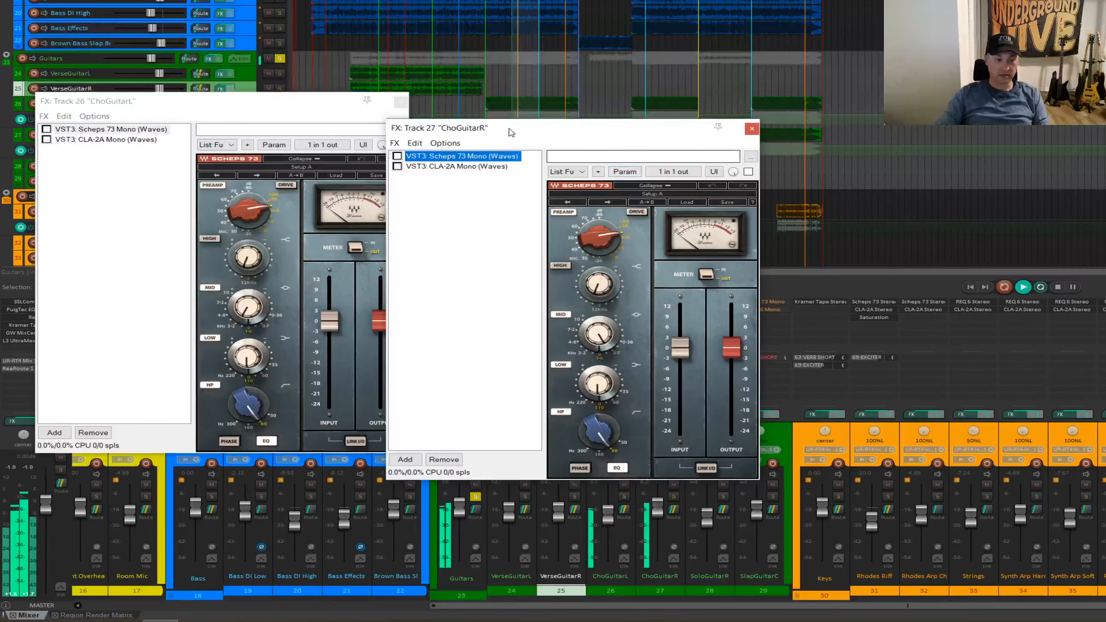
pyautogui.moveTo(511, 133); pyautogui.dragTo(550, 109)
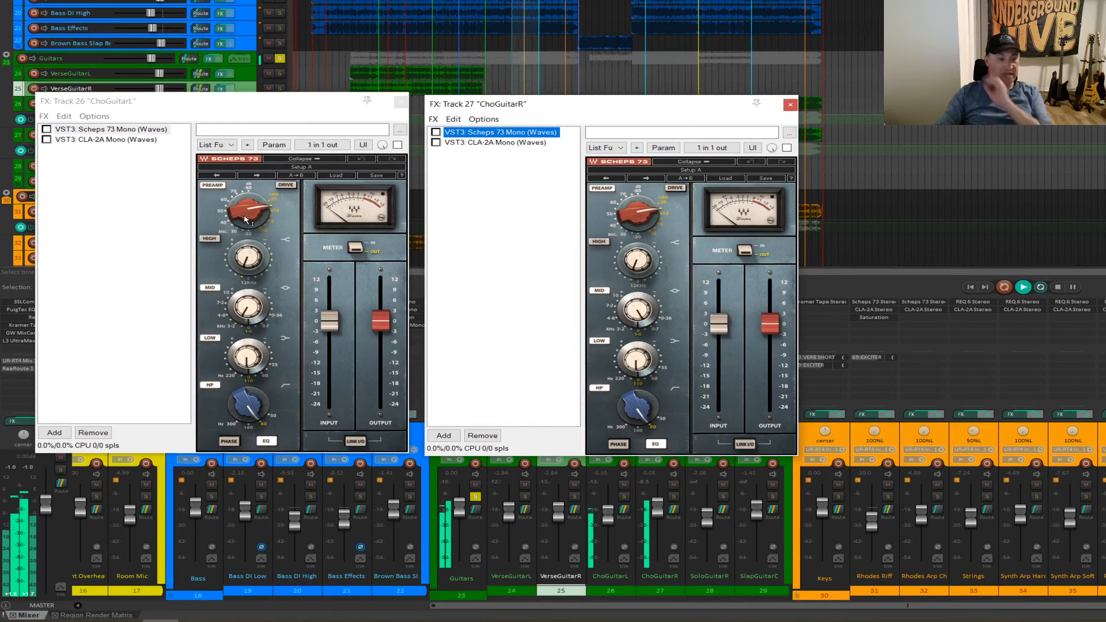
pyautogui.click(256, 308)
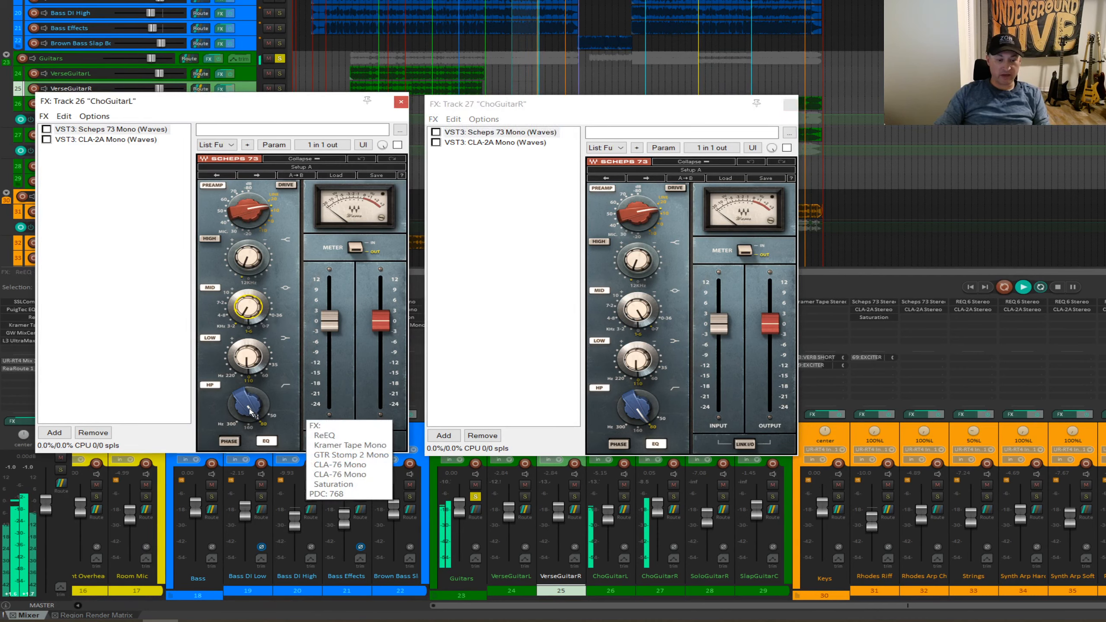
pyautogui.moveTo(250, 409)
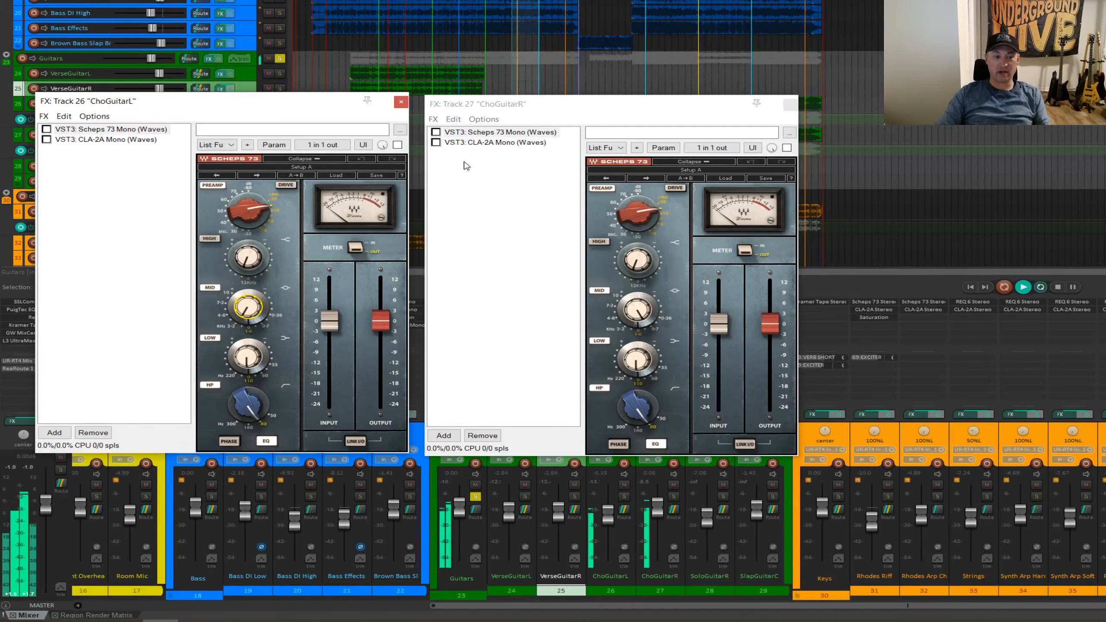
pyautogui.click(436, 133)
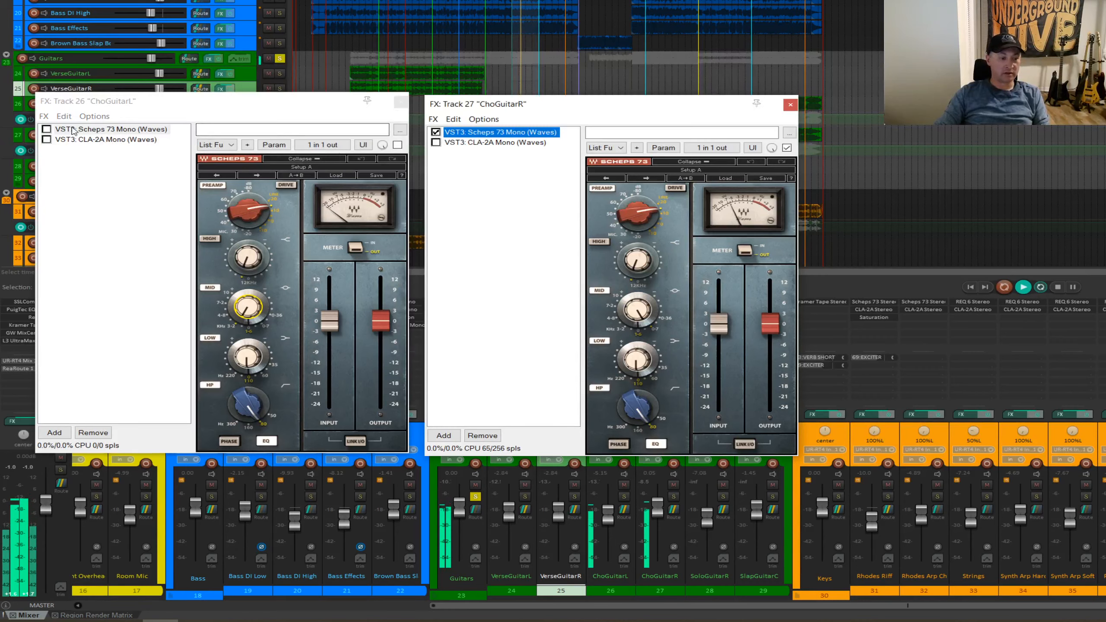
pyautogui.click(47, 130)
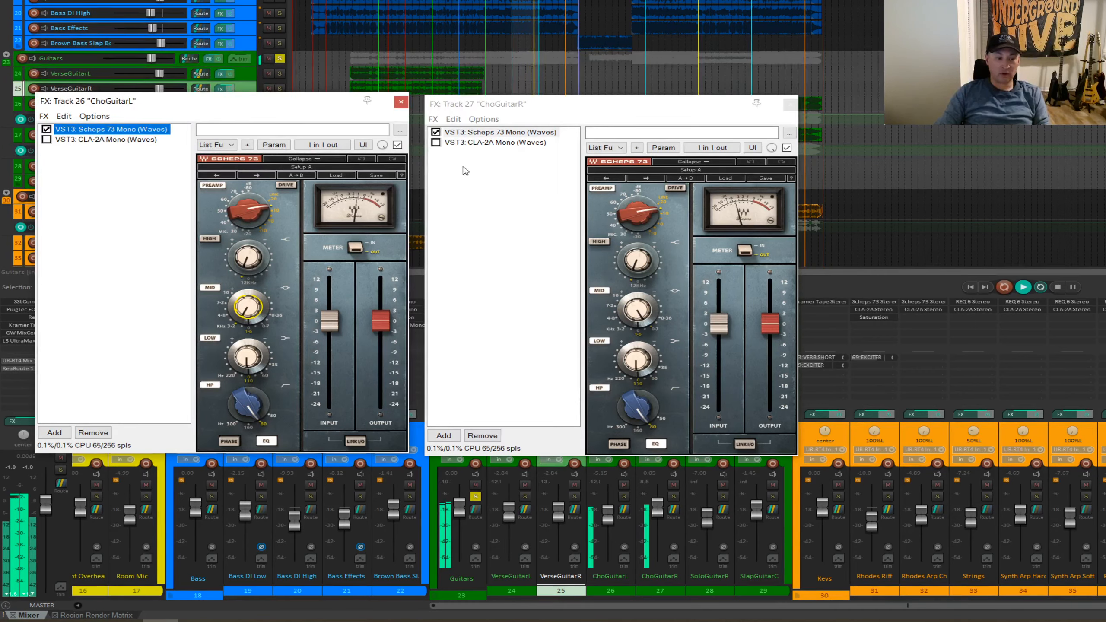
# Step: Enable CLA-2A on both chorus guitars, set both VU displays to gain reduction, and close the two FX windows
pyautogui.click(436, 143)
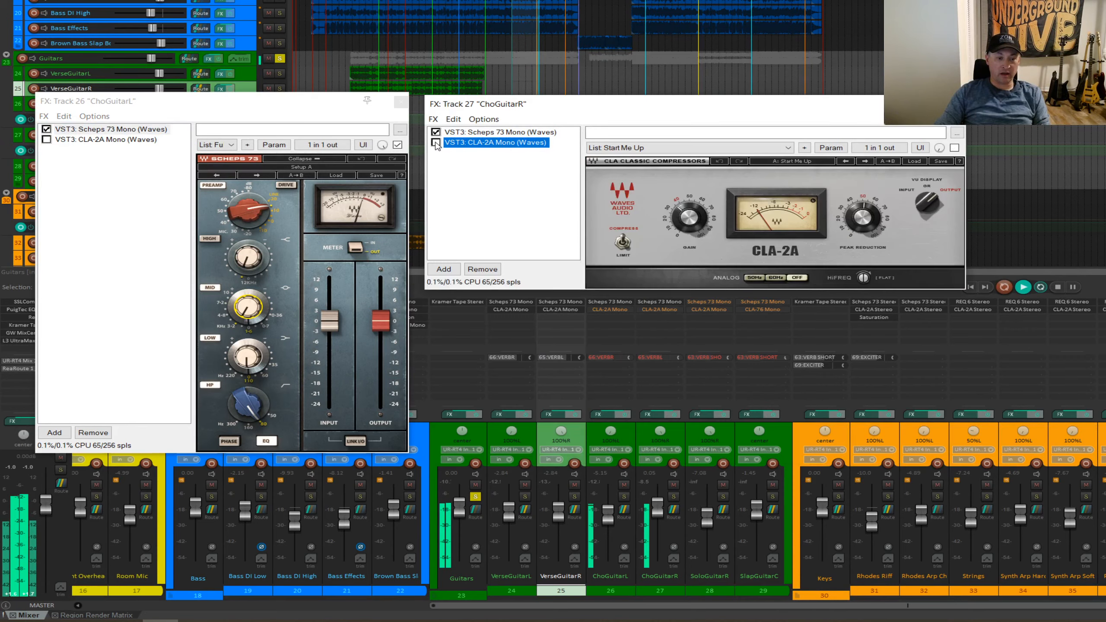
pyautogui.click(130, 140)
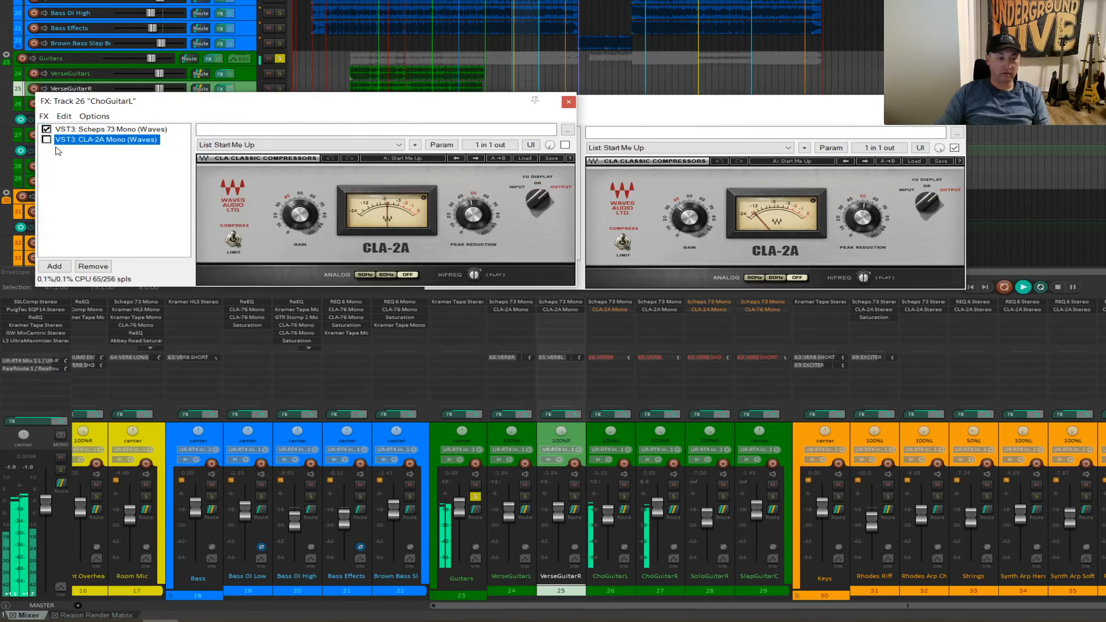
pyautogui.click(46, 140)
pyautogui.click(538, 201)
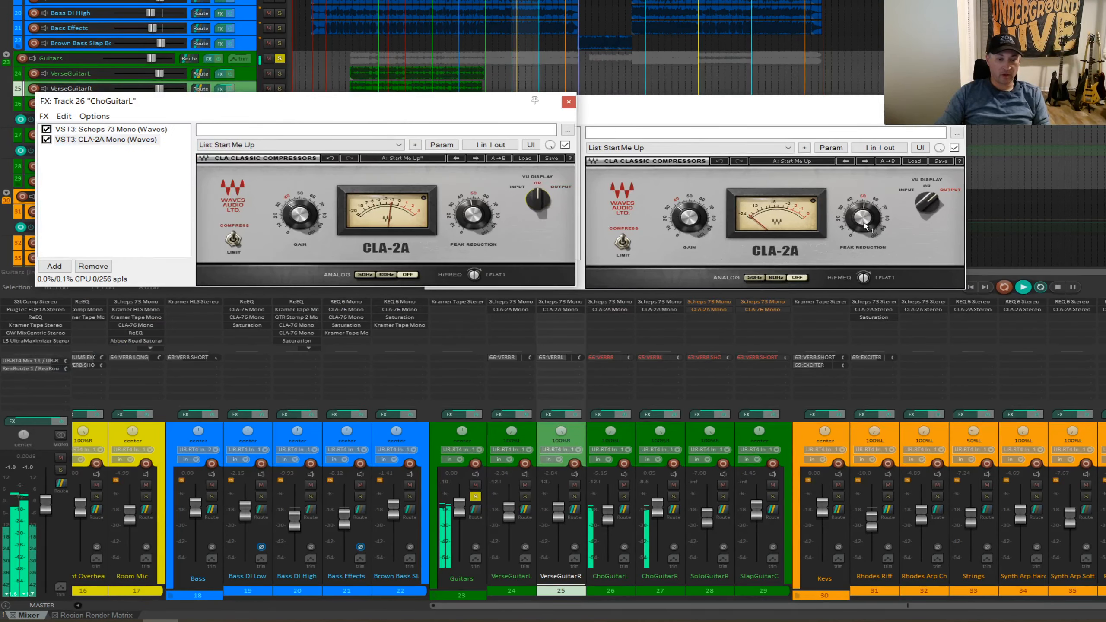
pyautogui.click(927, 204)
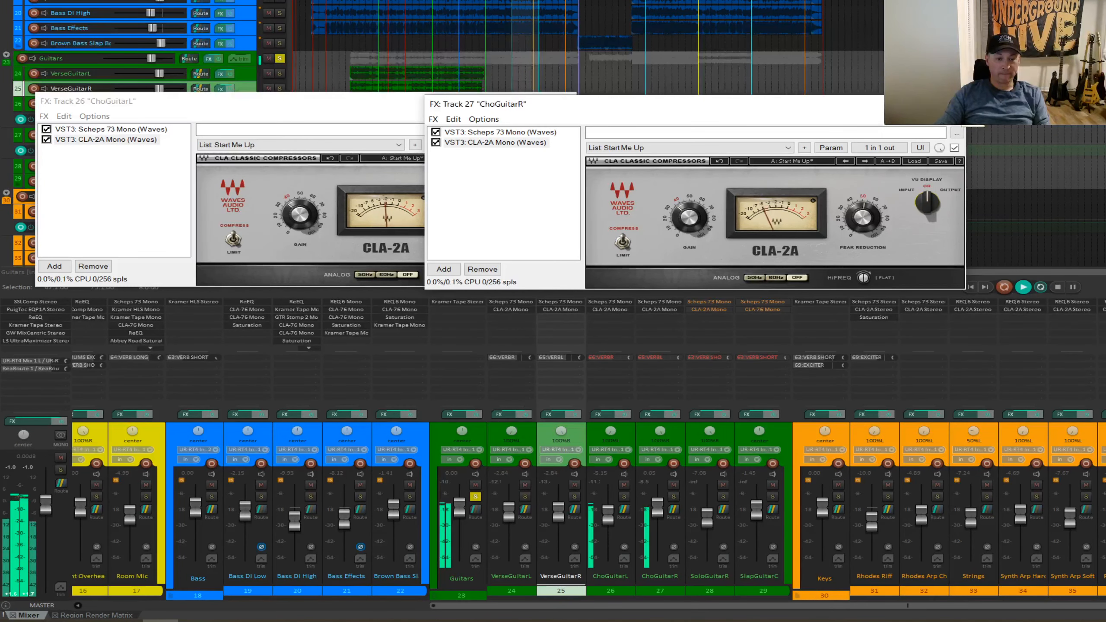
pyautogui.click(956, 104)
pyautogui.click(568, 101)
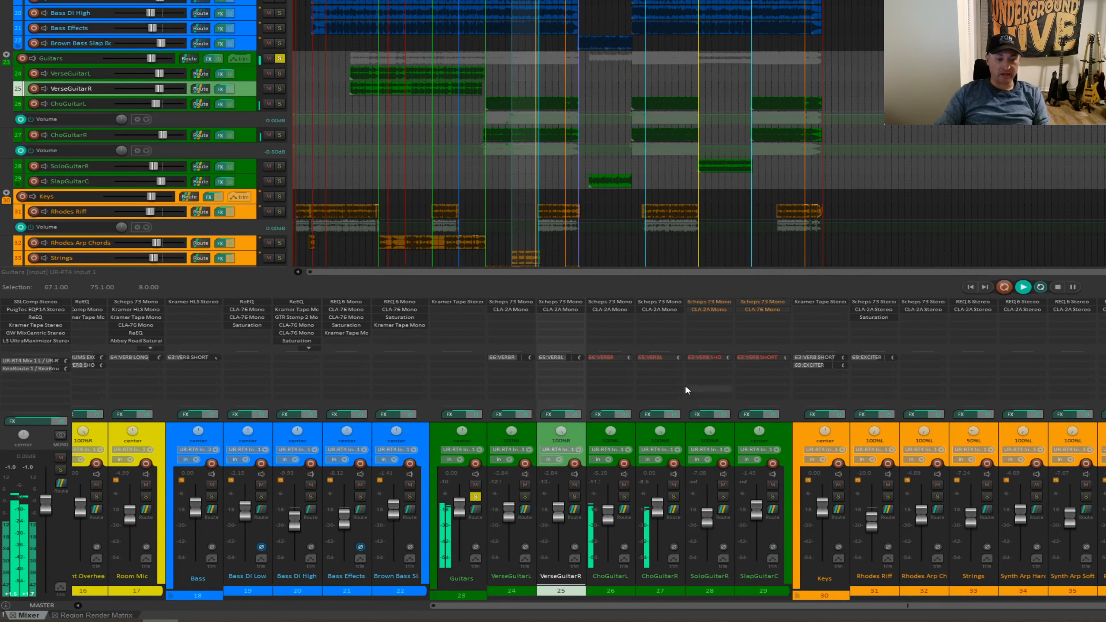
# Step: Unmute ChoGuitarL's send to VERBR and ChoGuitarR's send to VERBL
pyautogui.click(607, 357)
pyautogui.click(635, 358)
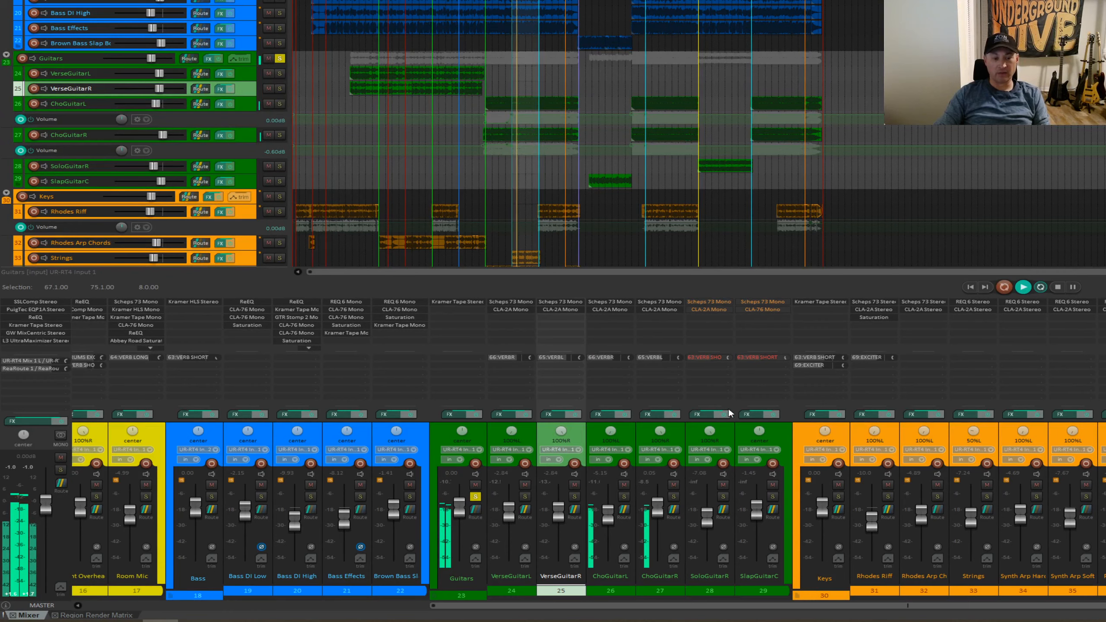
# Step: Audition ChoGuitarL alone and with ChoGuitarR, select the section from 107.1.00 to 123.1.00, and stop playback
pyautogui.click(624, 496)
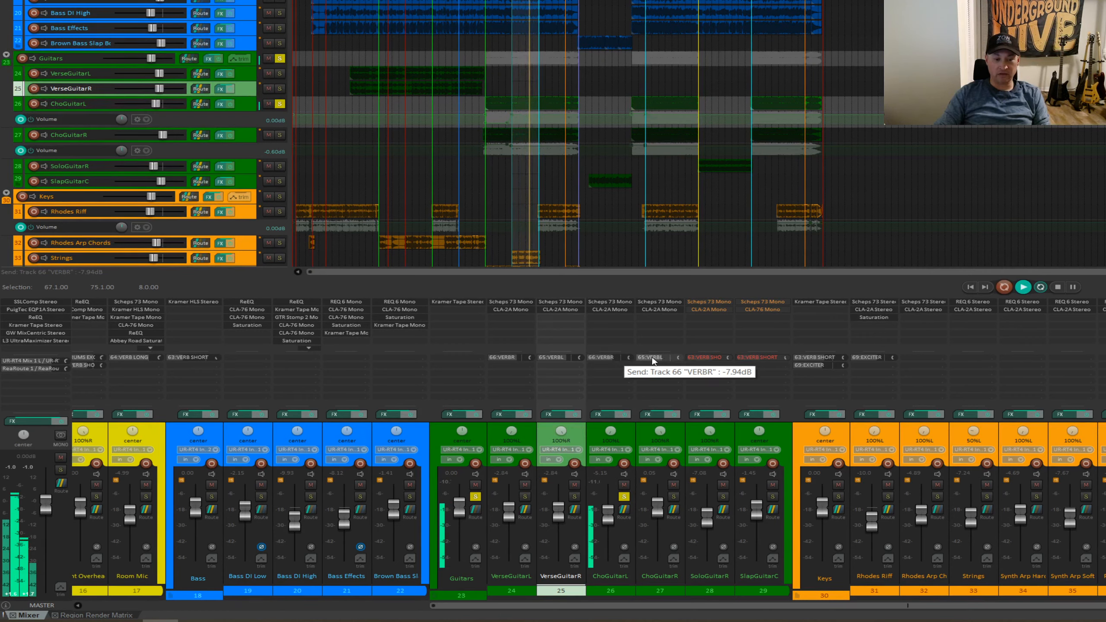
pyautogui.click(673, 497)
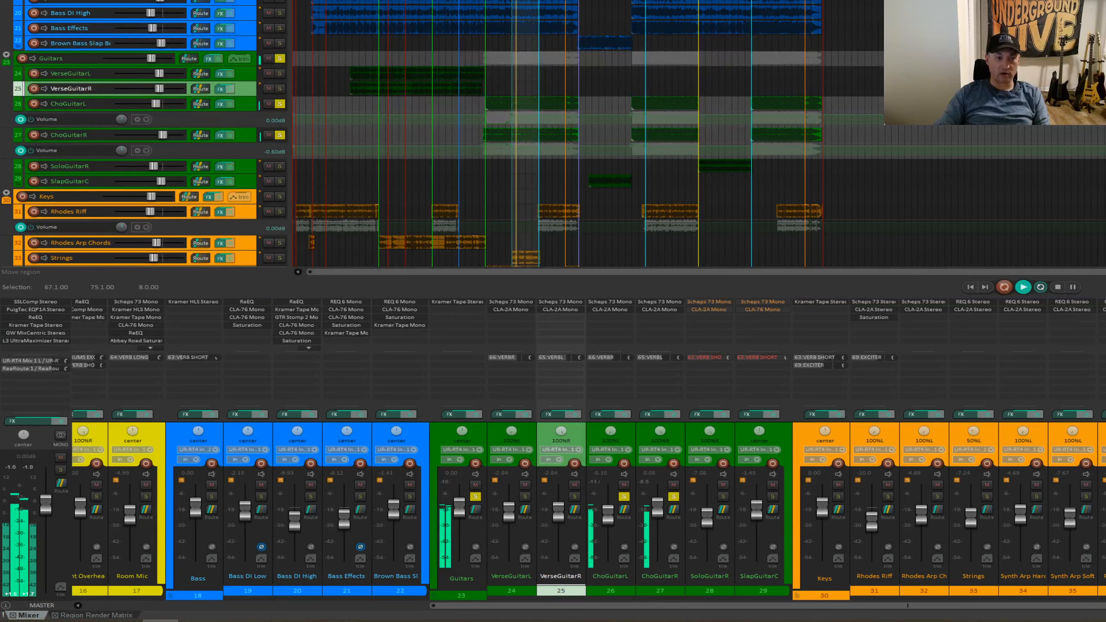
pyautogui.doubleClick(666, 1)
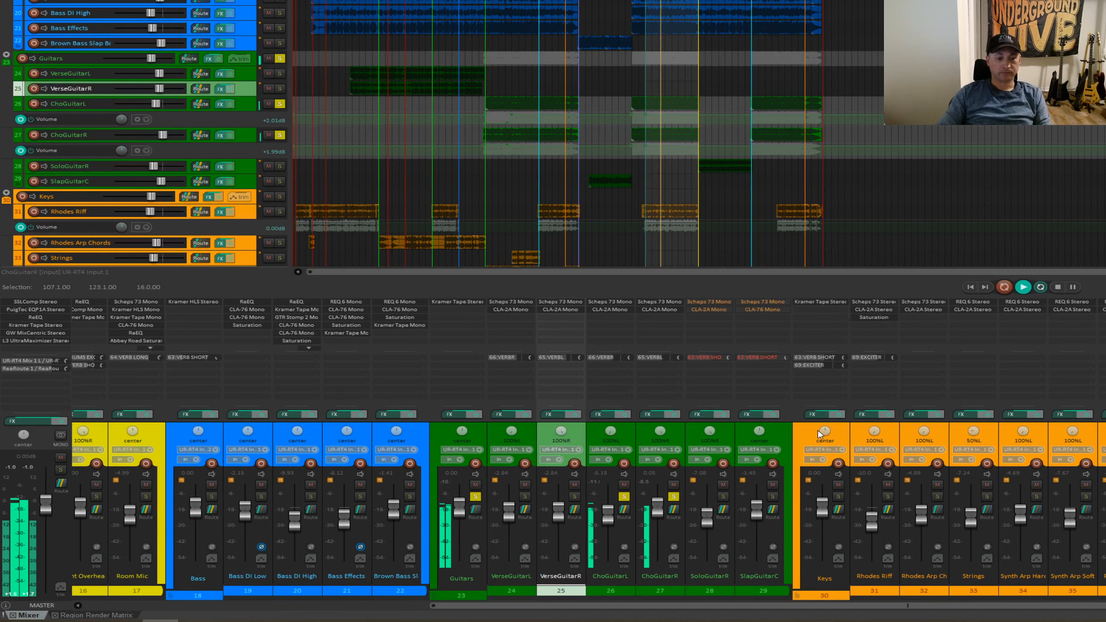
pyautogui.press('space')
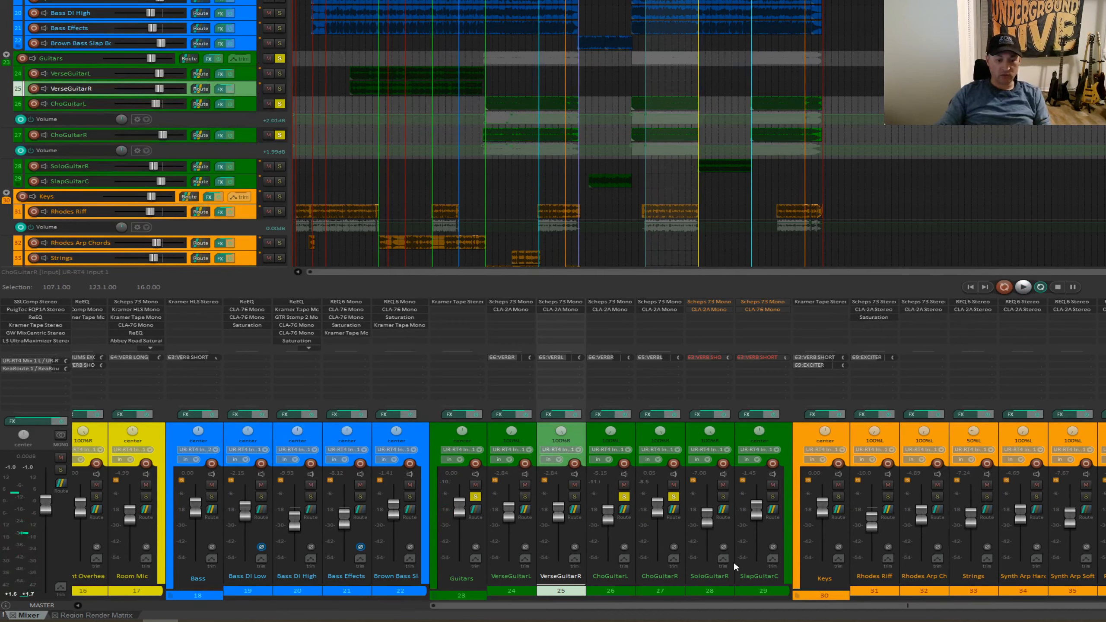
# Step: Solo only SoloGuitarR, set the time selection from 123.1.00 to 139.1.00, and start playback
pyautogui.click(723, 497)
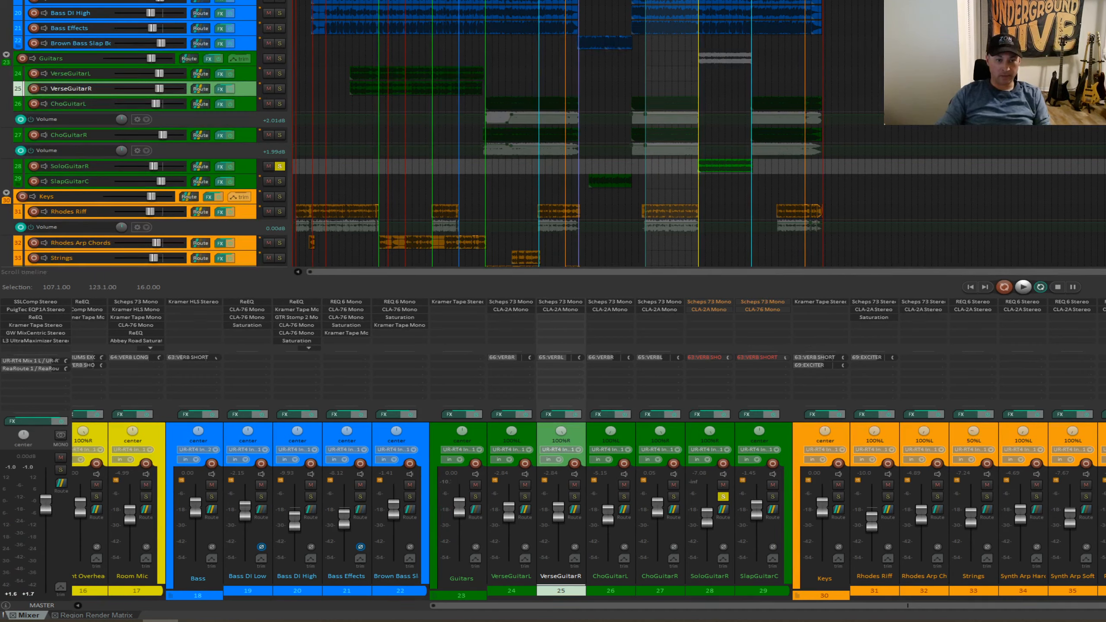
pyautogui.doubleClick(724, 1)
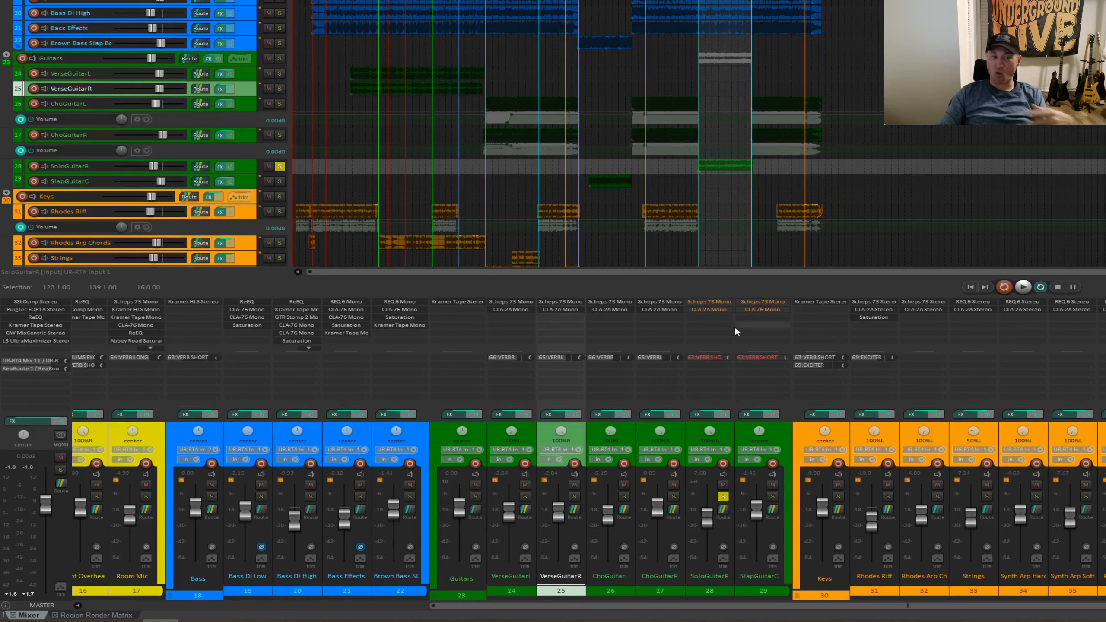
pyautogui.press('space')
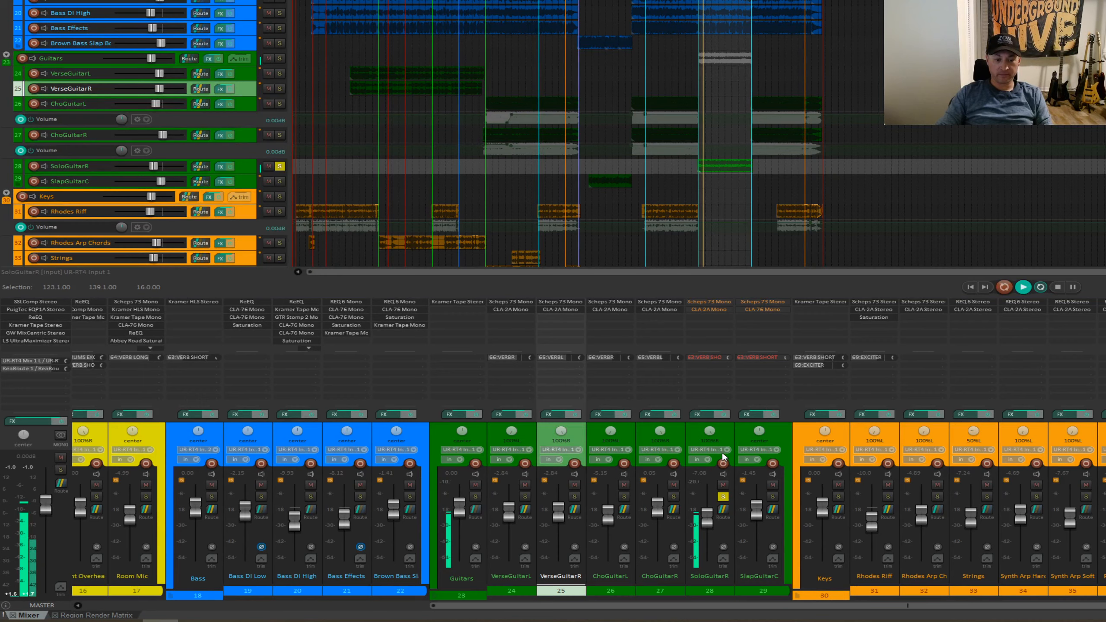
# Step: Open SoloGuitarR's FX chain, enable Scheps 73, and inspect its mid-band and high-pass controls
pyautogui.click(703, 413)
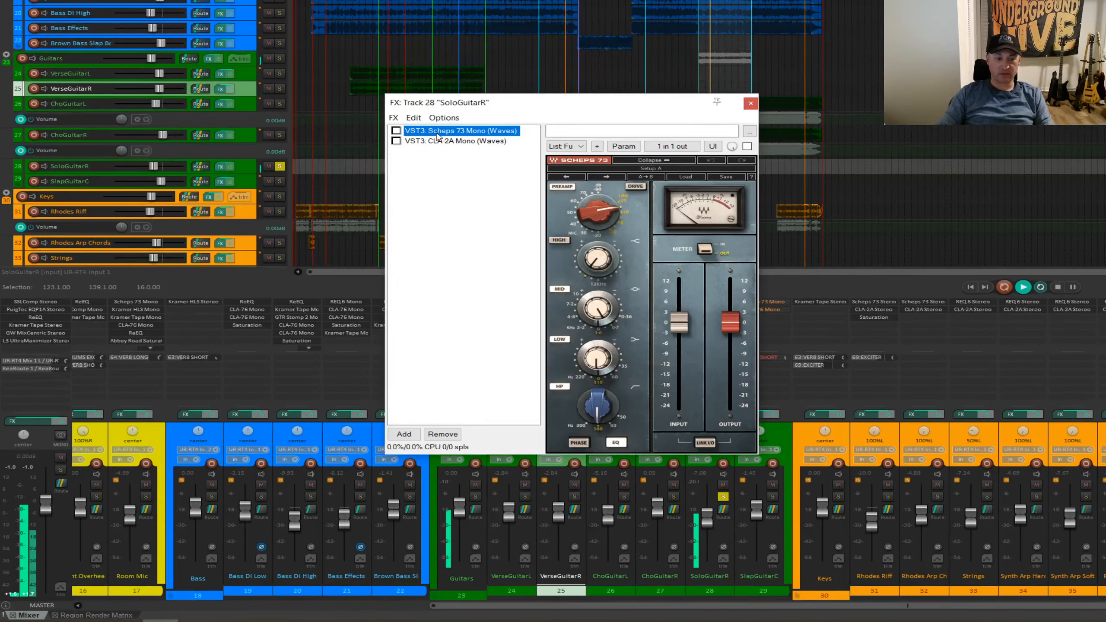
pyautogui.click(396, 131)
pyautogui.click(602, 313)
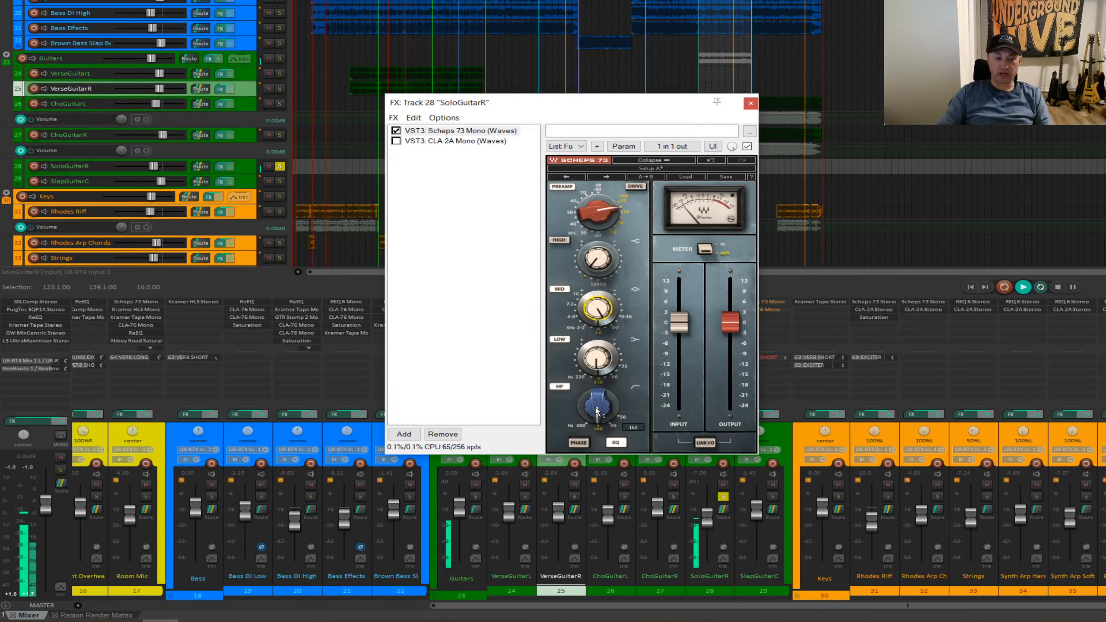
# Step: Enable CLA-2A on SoloGuitarR, close its FX window, and unmute the track's send to VERB SHORT
pyautogui.click(406, 142)
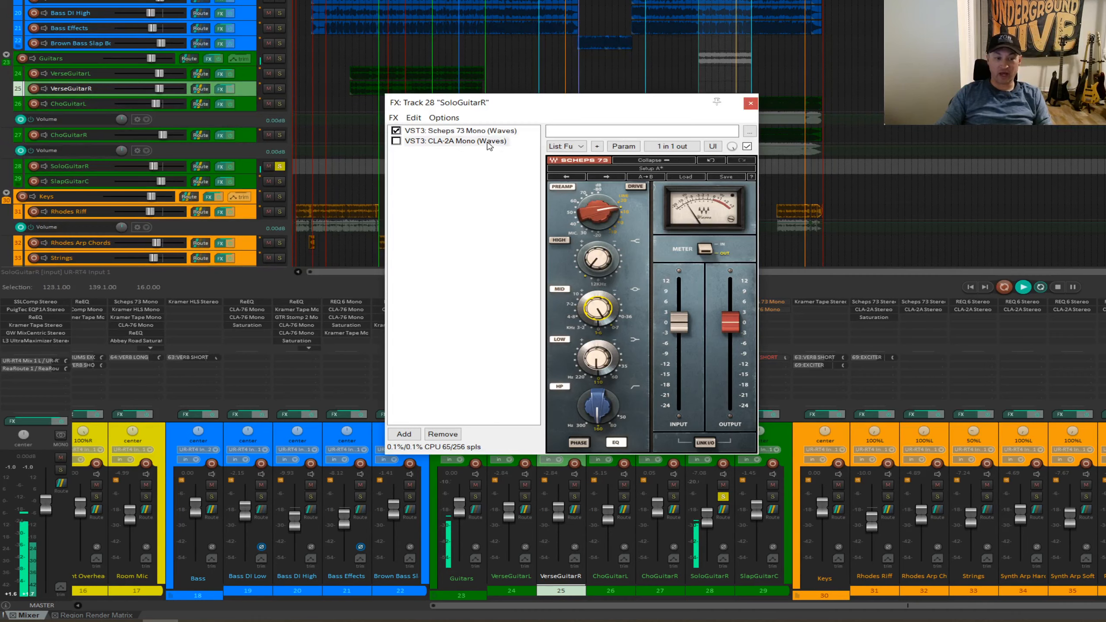
pyautogui.click(395, 141)
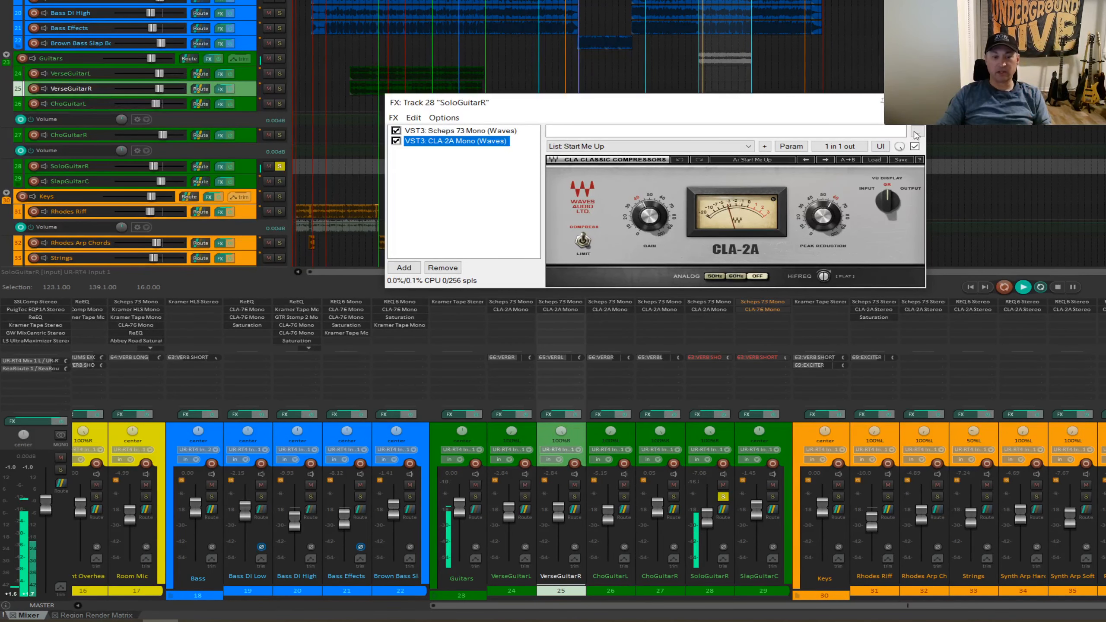
pyautogui.press('Escape')
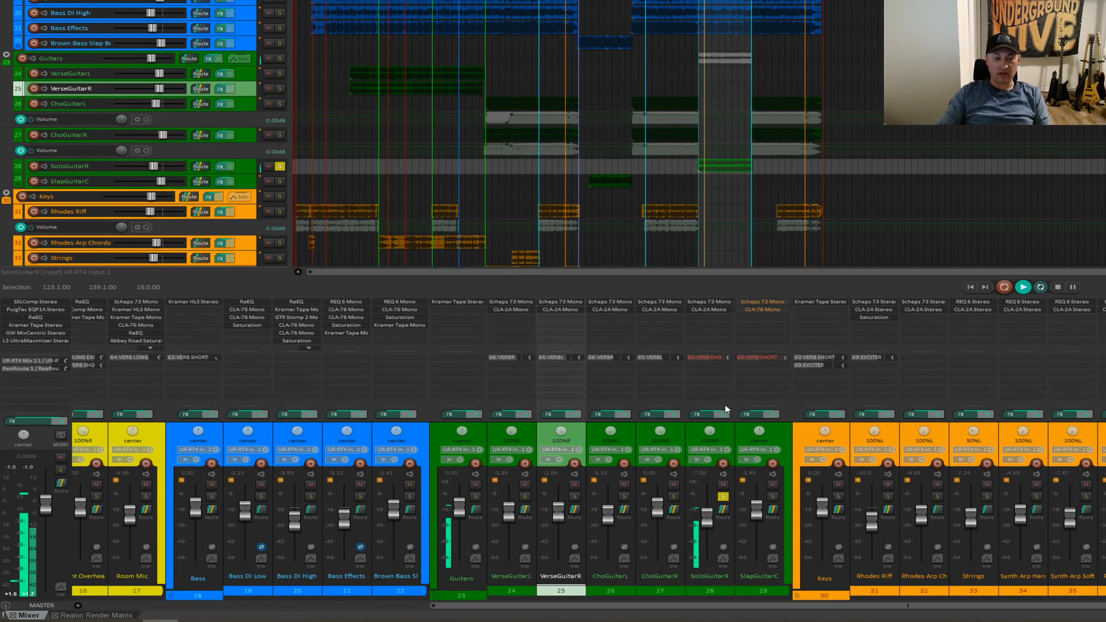
pyautogui.click(706, 357)
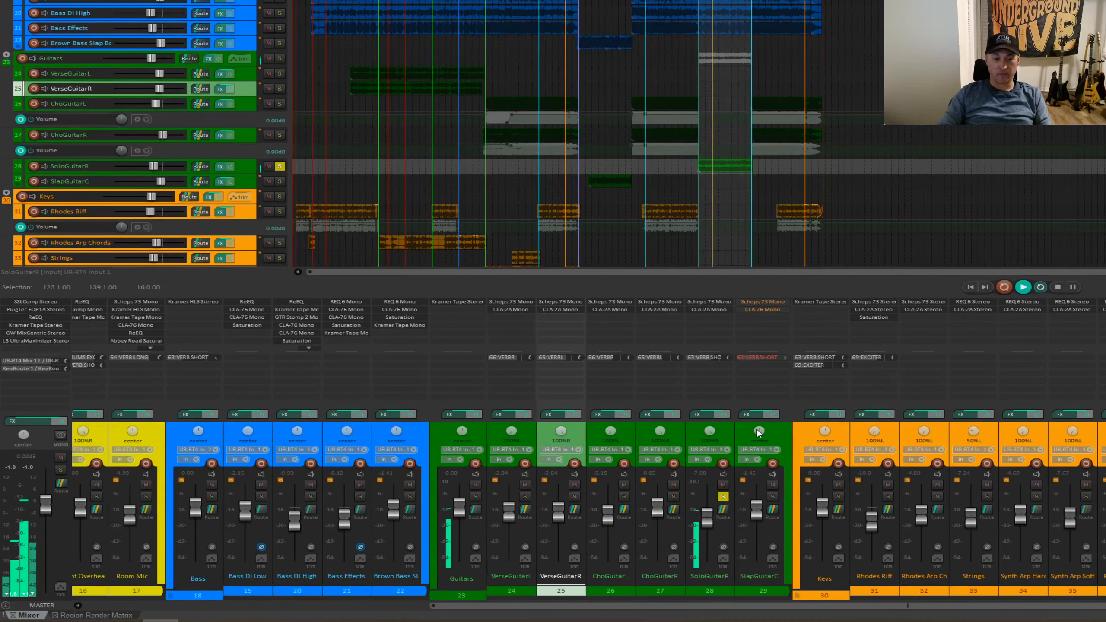
# Step: Stop playback and set the time selection over the SlapGuitarC part, from 90.1.00 to 103.1.00
pyautogui.press('space')
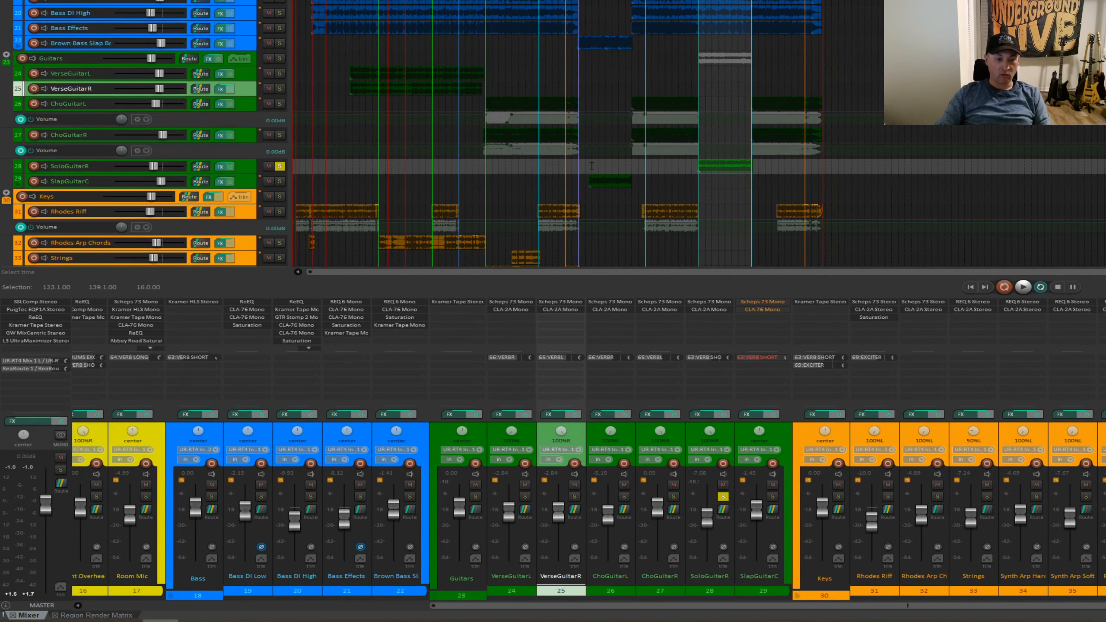
pyautogui.click(592, 166)
pyautogui.scroll(3, 591, 166)
pyautogui.moveTo(1097, 272); pyautogui.dragTo(1105, 273)
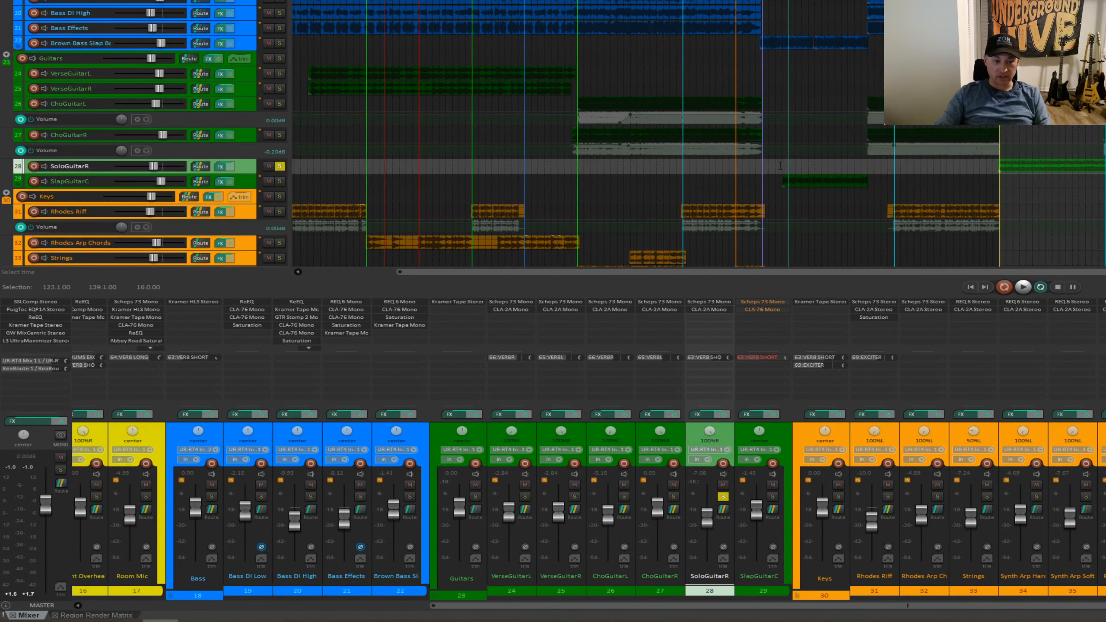
pyautogui.moveTo(784, 166); pyautogui.dragTo(868, 167)
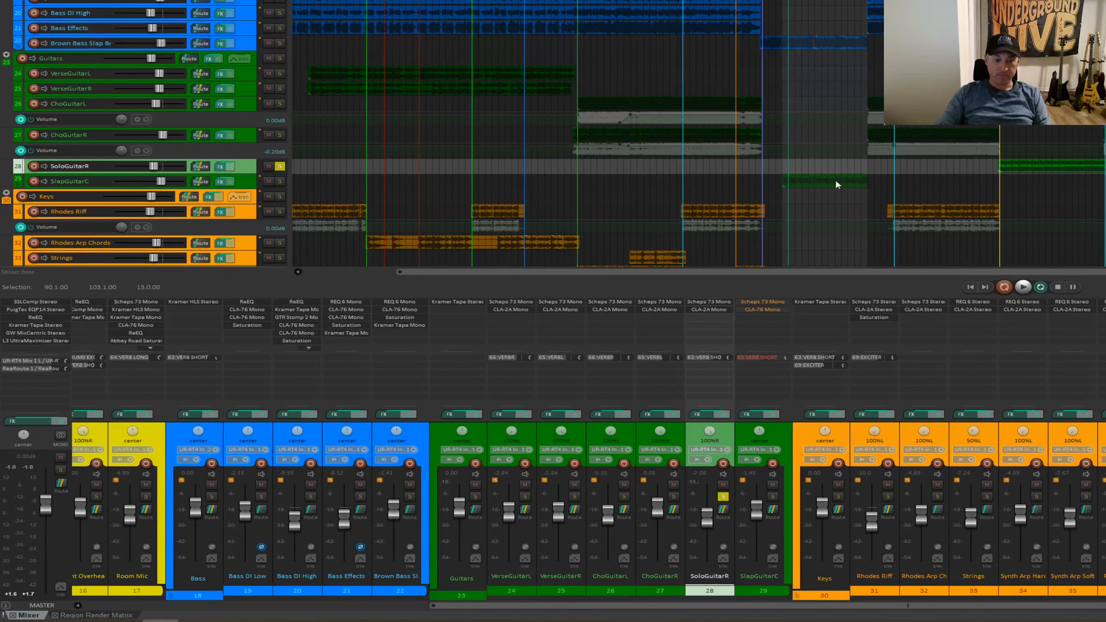
# Step: Solo only SlapGuitarC and start playback of the selected section
pyautogui.click(786, 197)
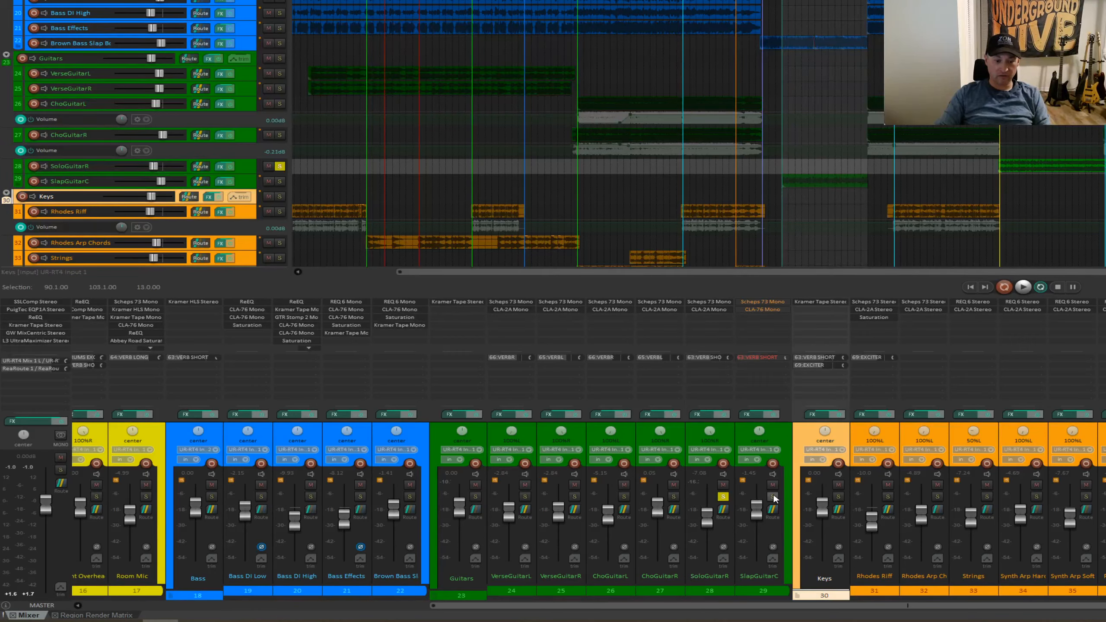
pyautogui.click(773, 496)
pyautogui.keyDown('ctrl'); pyautogui.keyDown('alt'); pyautogui.click(774, 496); pyautogui.keyUp('alt'); pyautogui.keyUp('ctrl')
pyautogui.press('space')
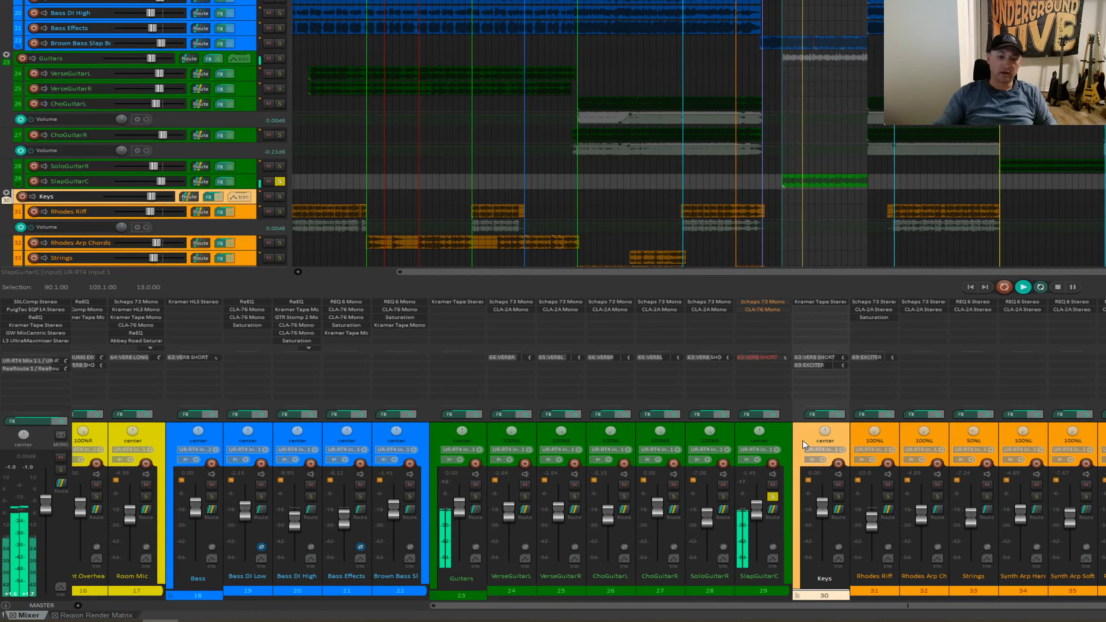
# Step: Enable Scheps 73 and CLA-76 in SlapGuitarC's FX chain, inspect the EQ's mid, low and high-pass controls, and close the FX window
pyautogui.click(758, 422)
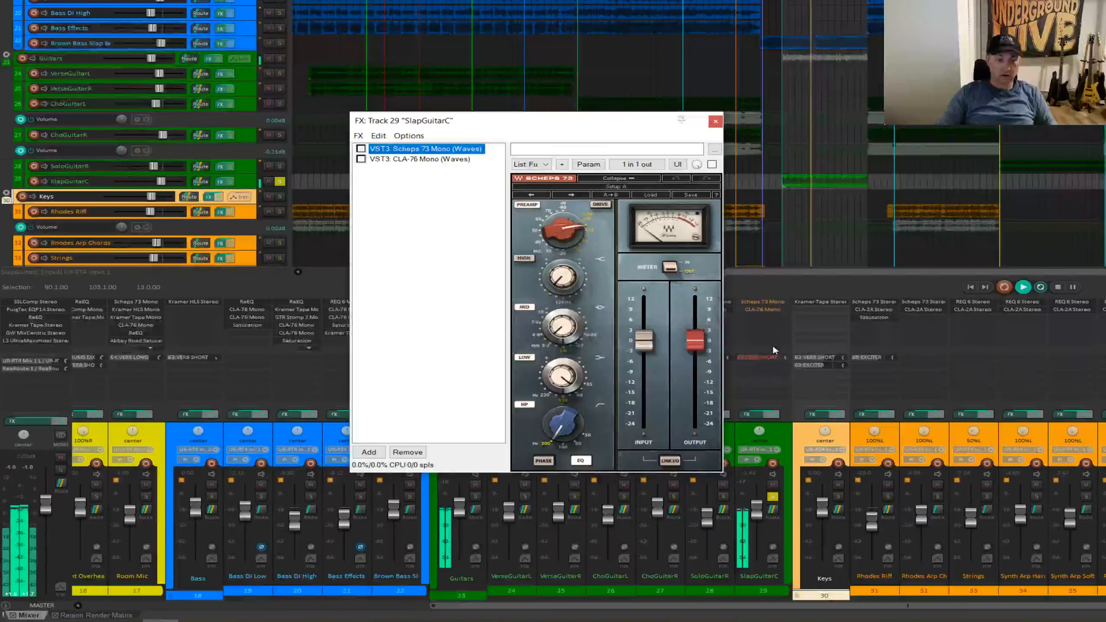
pyautogui.click(361, 148)
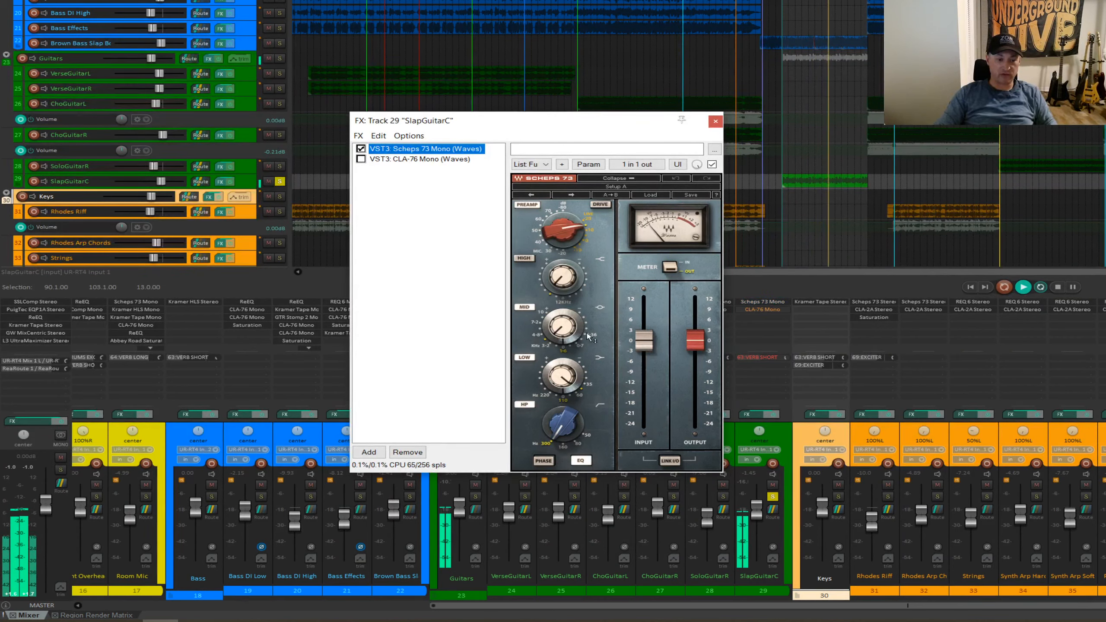
pyautogui.moveTo(564, 332)
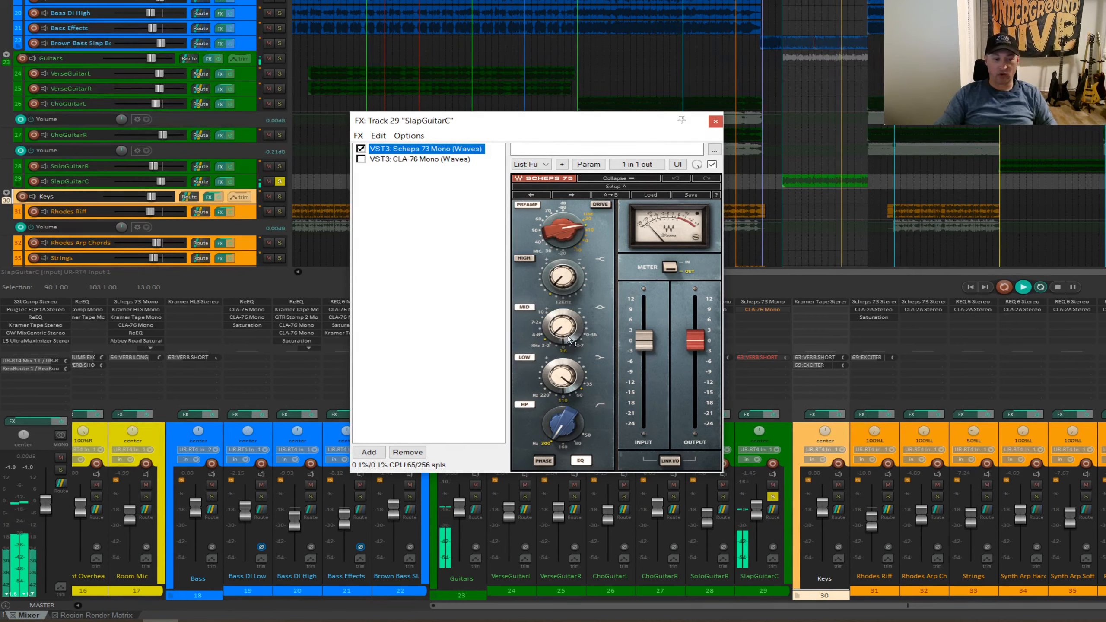
pyautogui.click(565, 378)
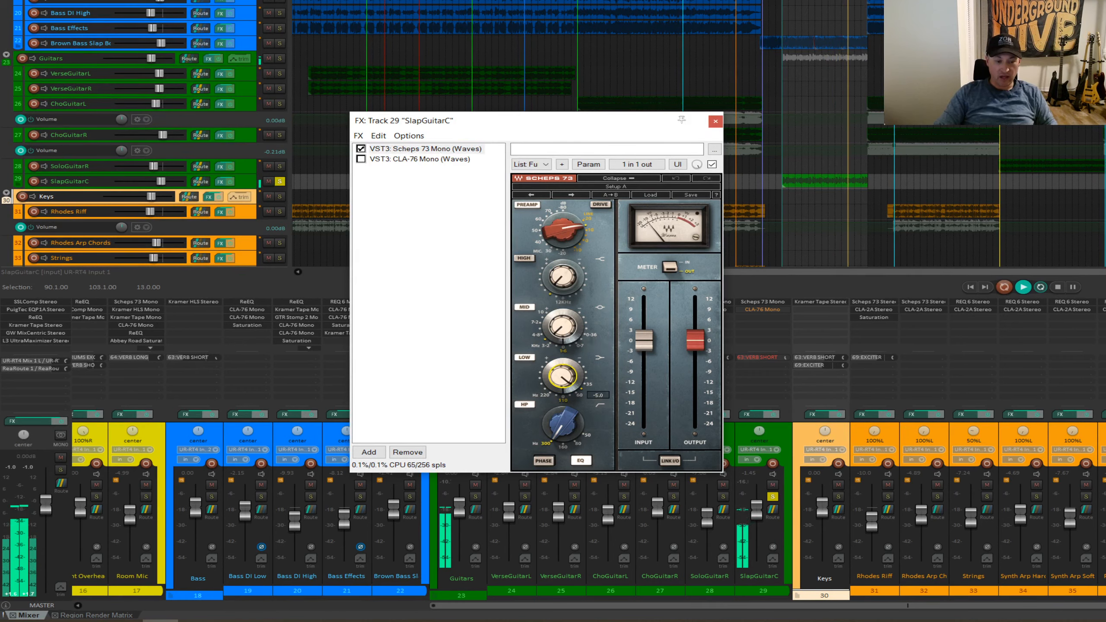
pyautogui.click(565, 429)
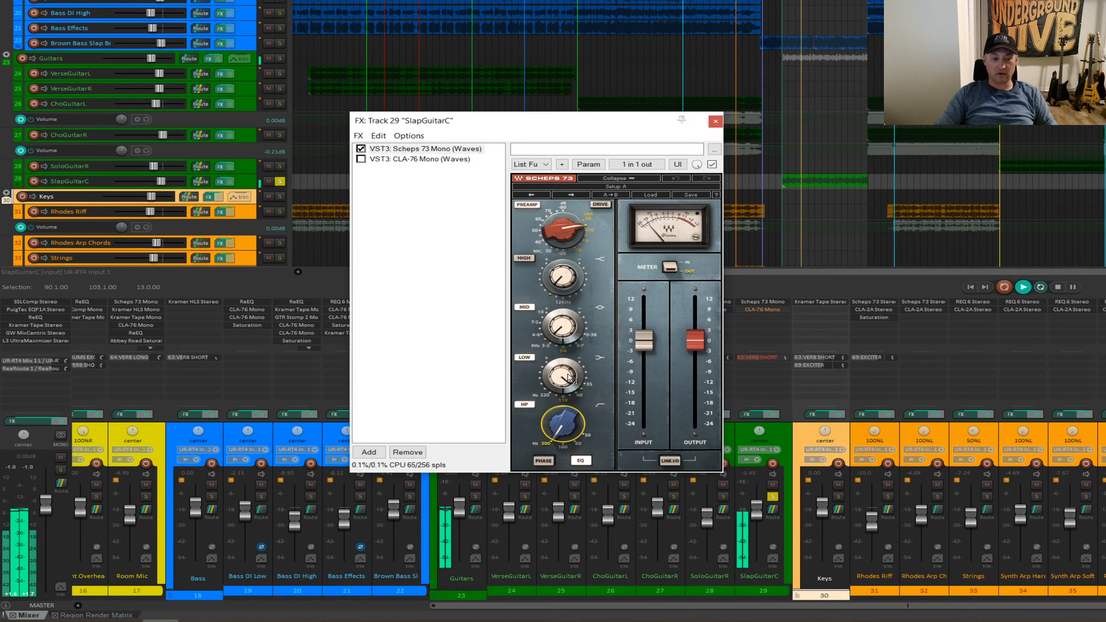
pyautogui.click(381, 161)
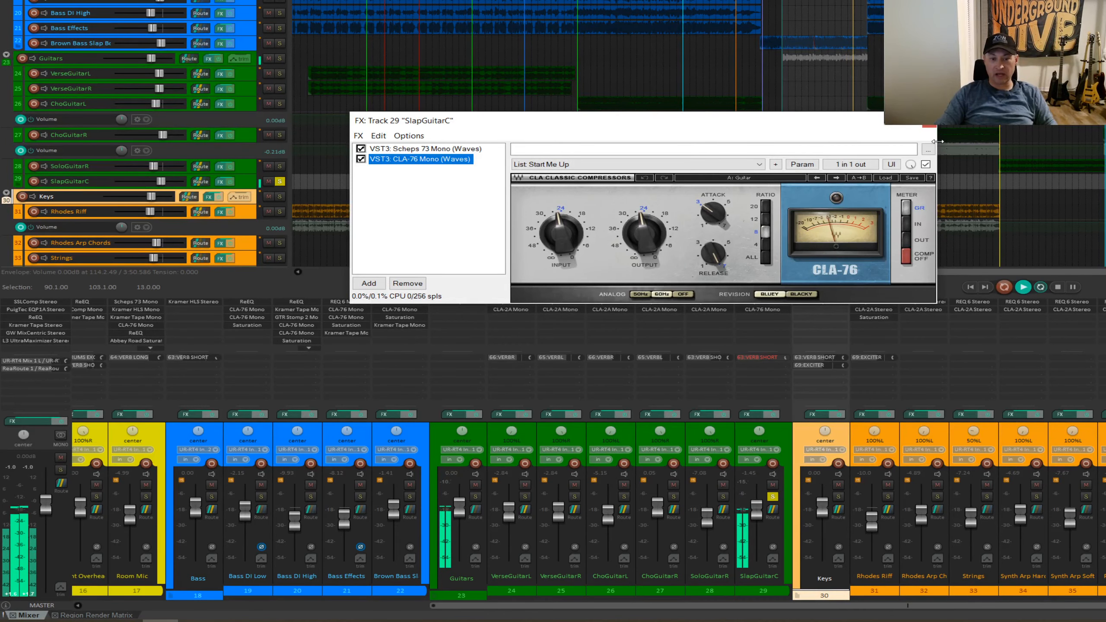
pyautogui.press('Escape')
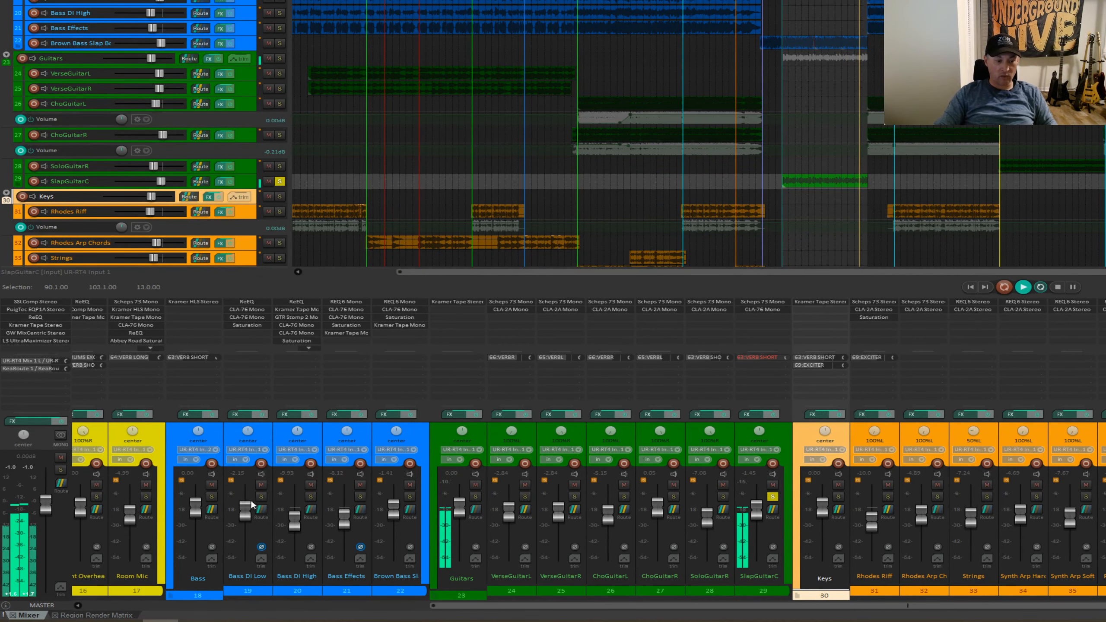
# Step: Solo the Bass folder alongside SlapGuitarC and unmute SlapGuitarC's send to VERB SHORT
pyautogui.click(212, 497)
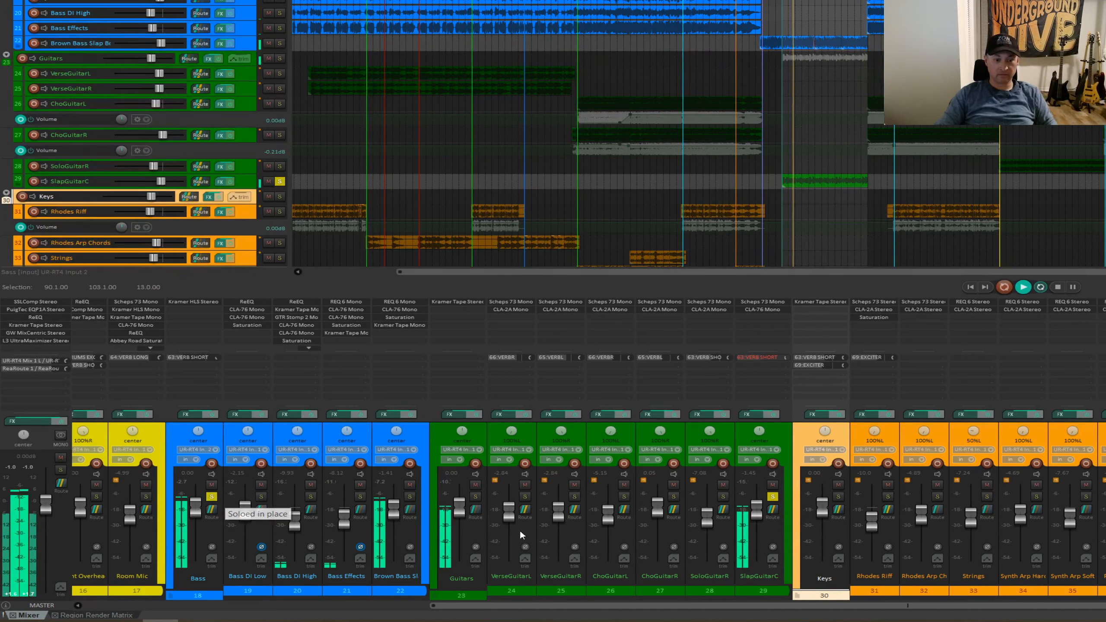
pyautogui.click(761, 354)
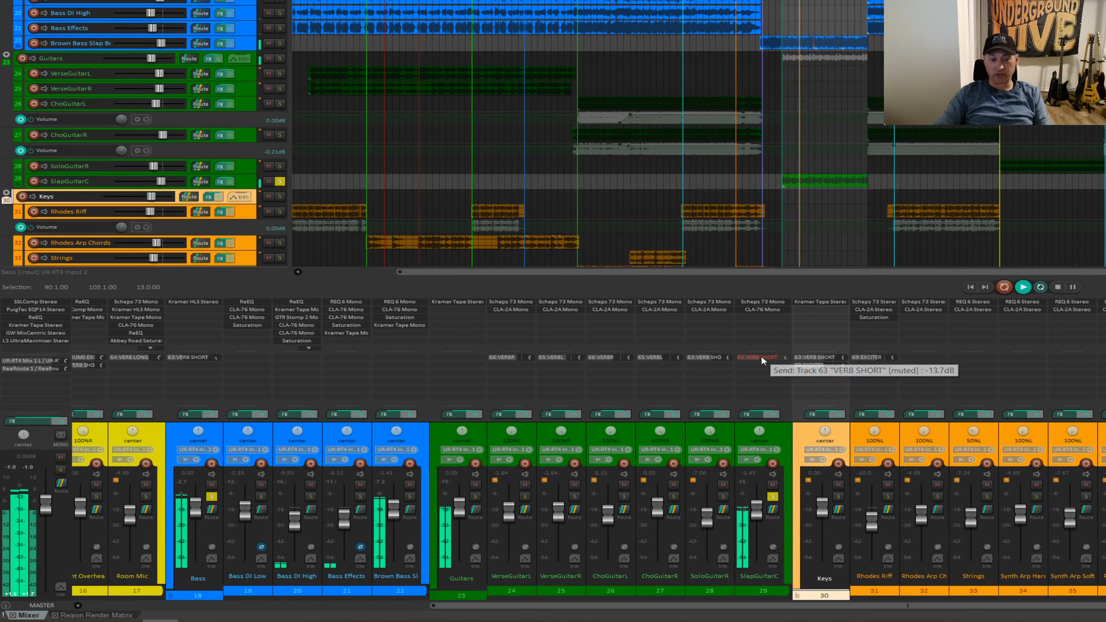
# Step: Clear the solos on Bass and SlapGuitarC to audition the section in the full mix, and stop playback
pyautogui.click(211, 497)
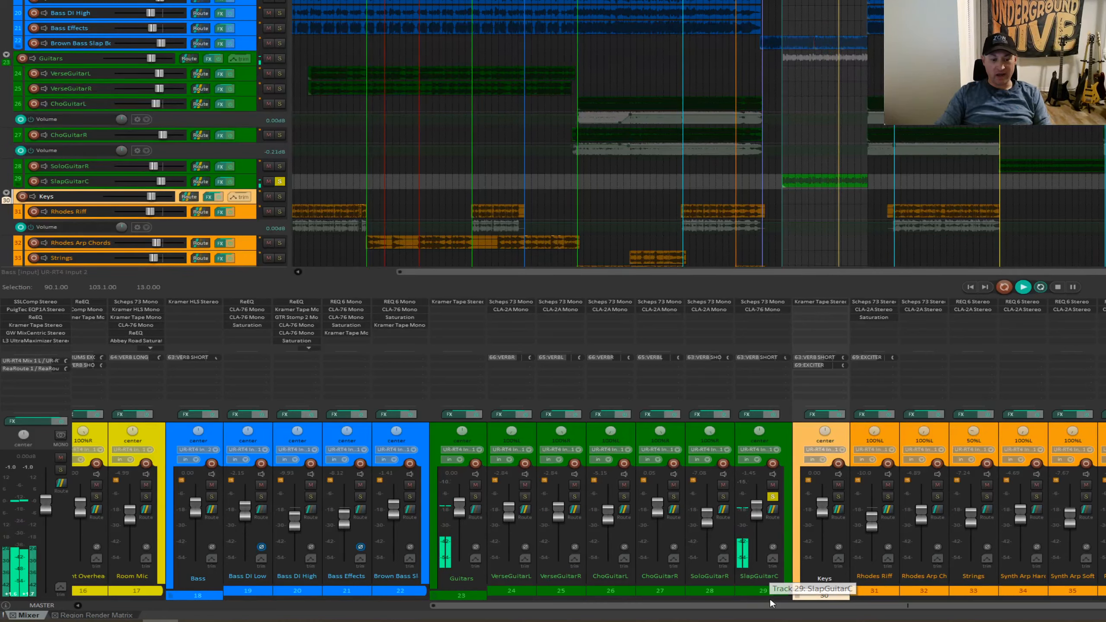
pyautogui.click(773, 497)
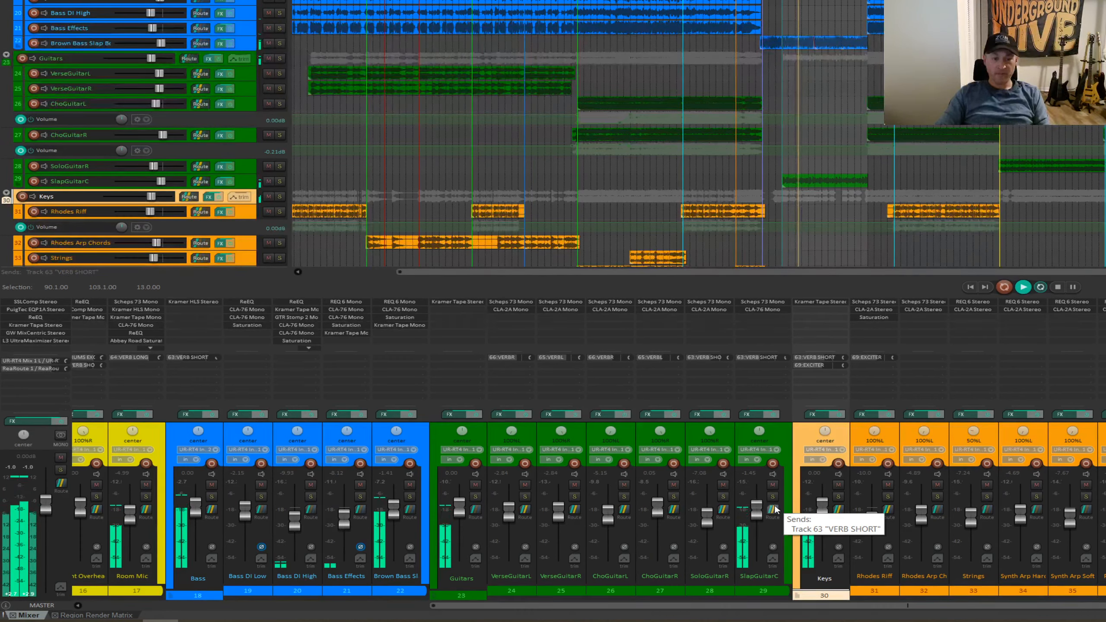
pyautogui.press('space')
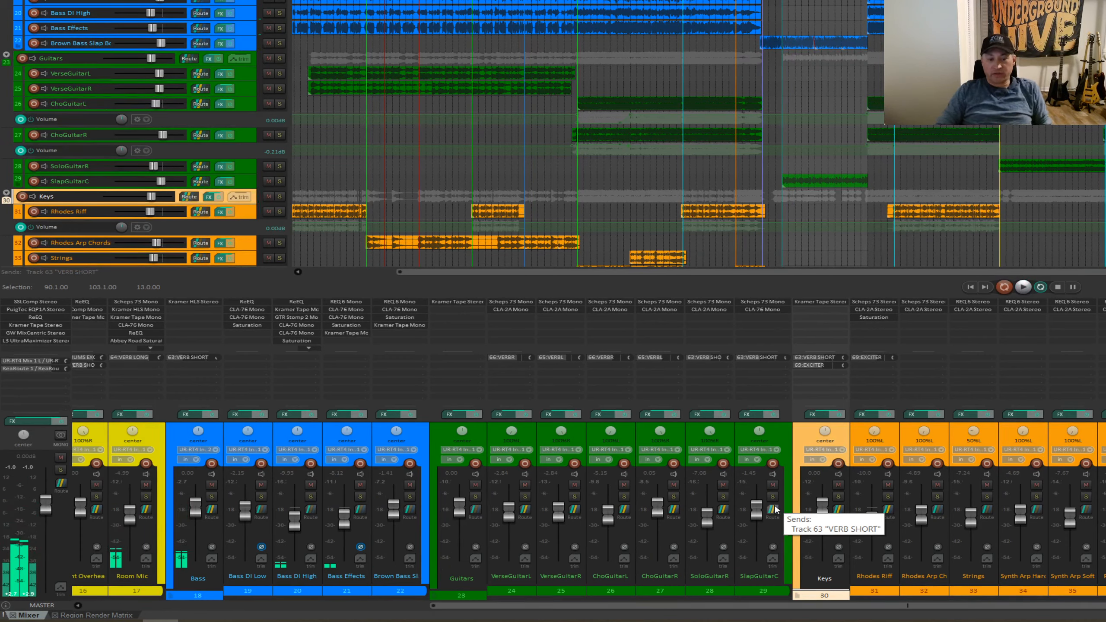